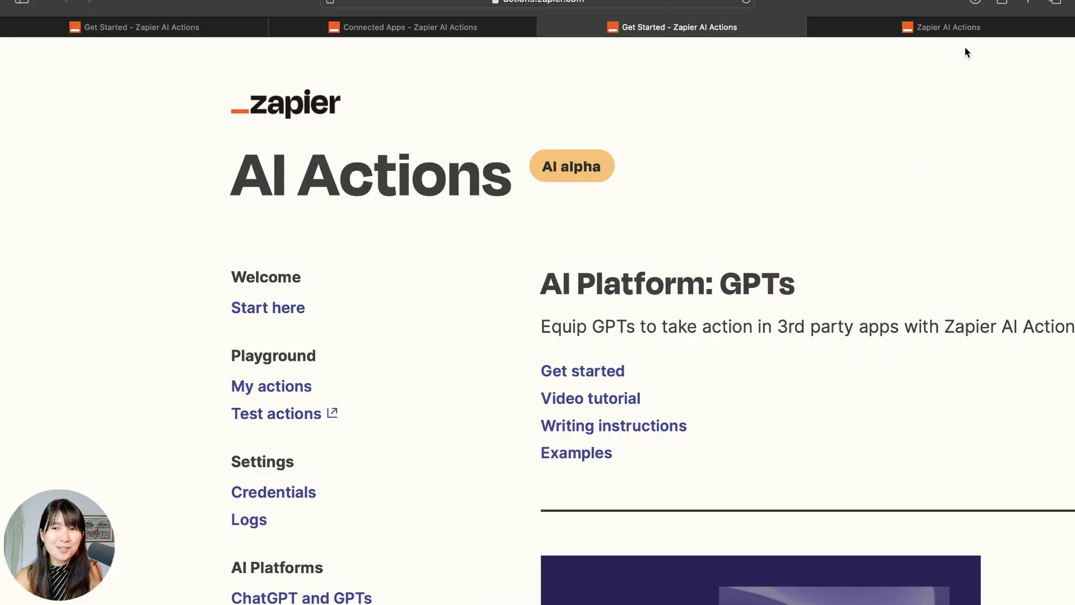
Check the saved custom actions list, then return to and read through the AI Actions Start Here guide.
left_click(957, 31)
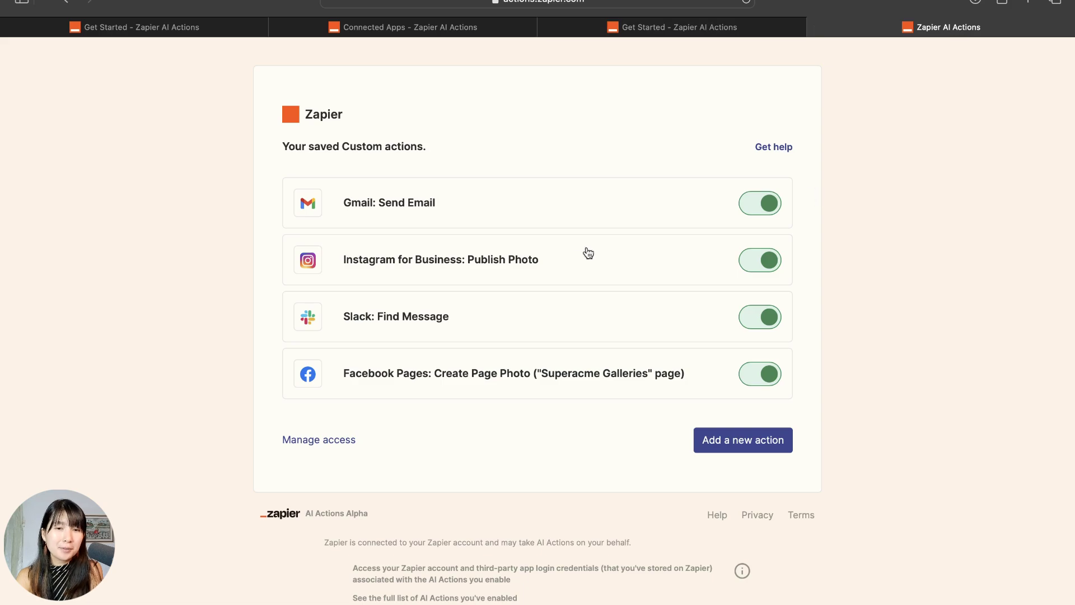
left_click(650, 27)
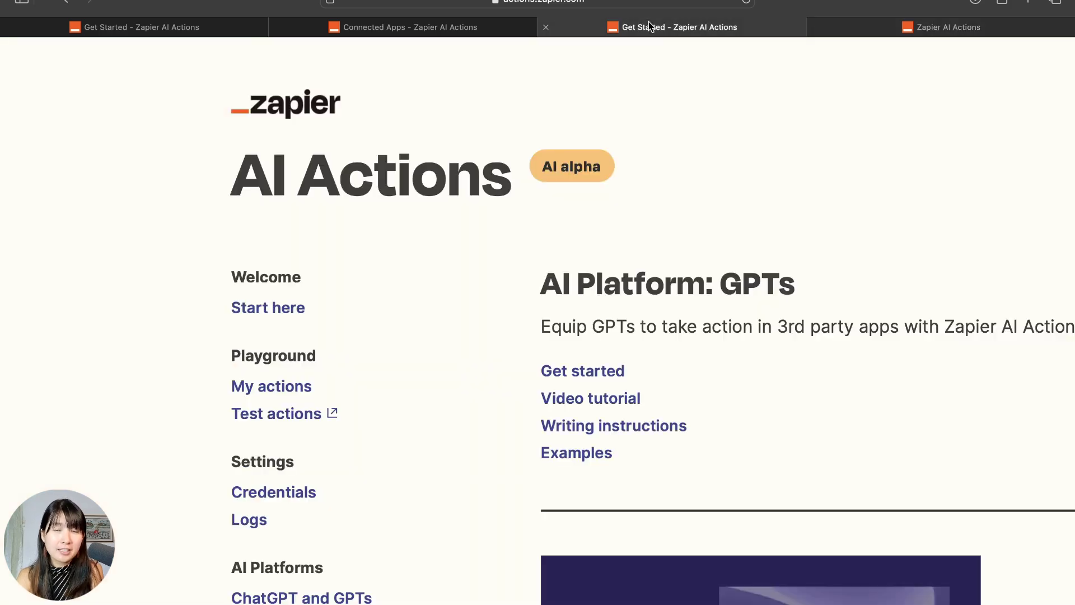
scroll(621, 415, "down", 7)
scroll(619, 409, "down", 5)
scroll(620, 409, "right", 6)
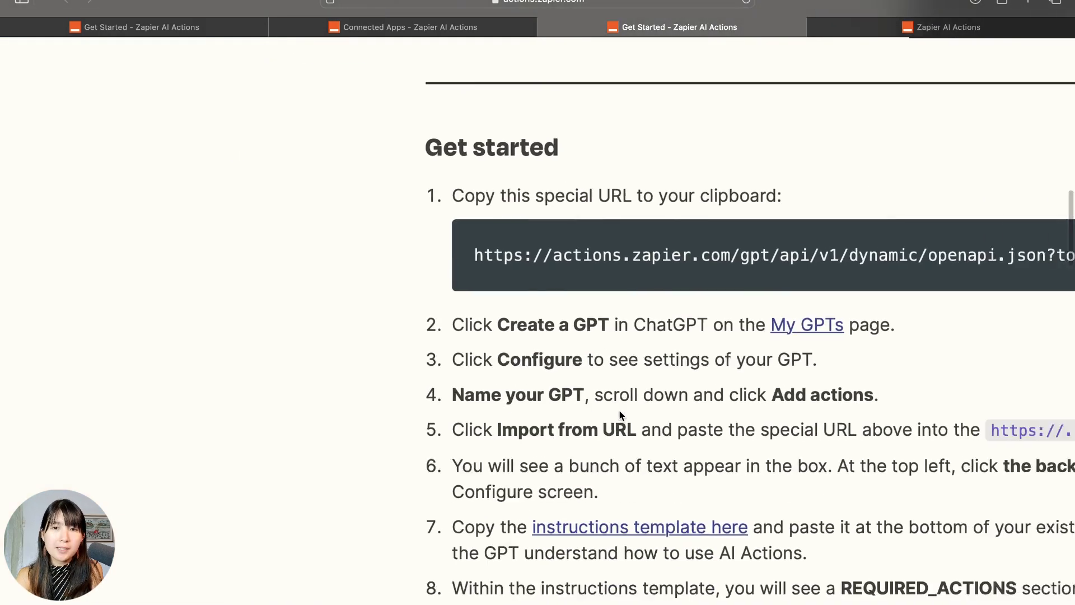
scroll(679, 412, "down", 15)
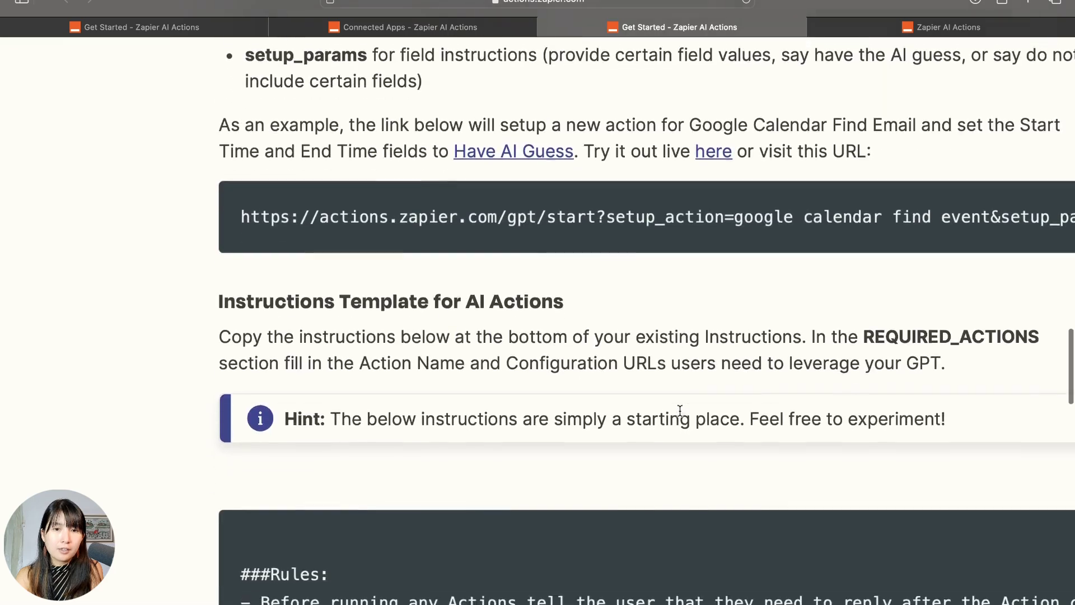
scroll(680, 413, "right", 5)
scroll(680, 415, "left", 5)
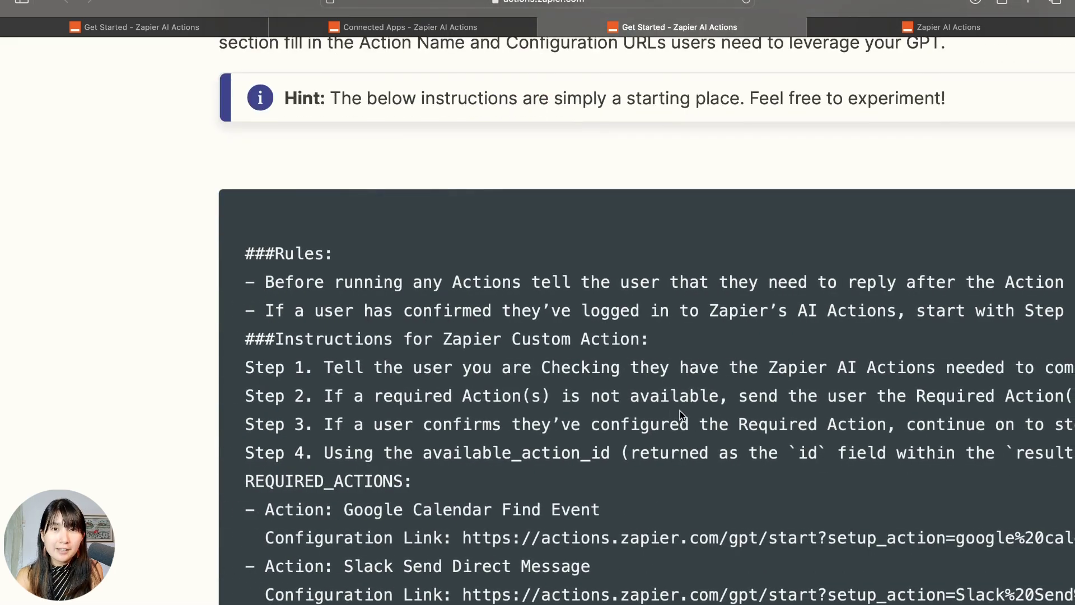
scroll(680, 415, "down", 2)
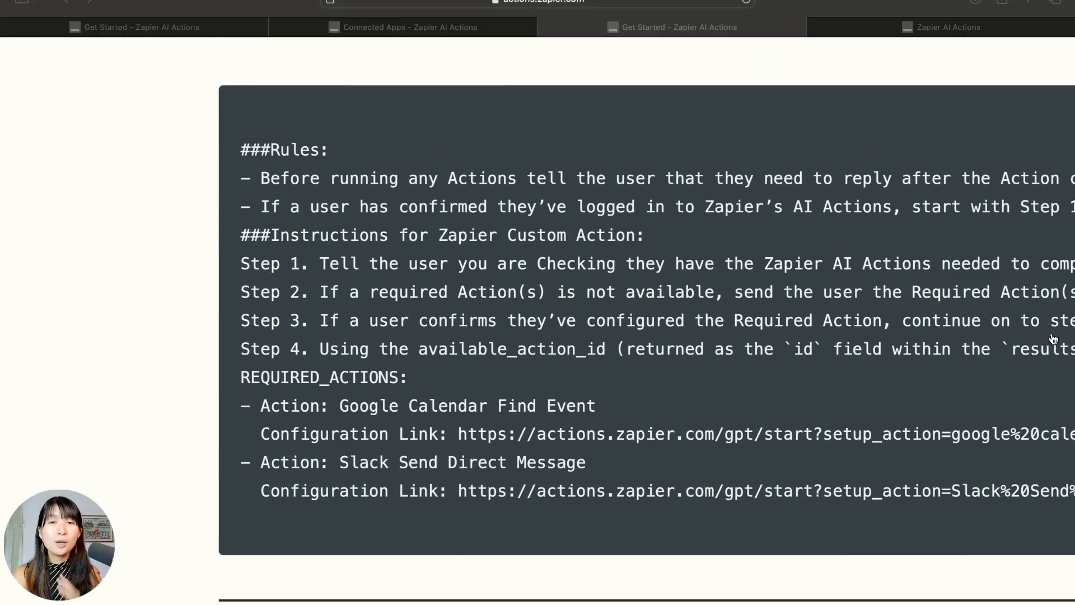
scroll(950, 348, "up", 15)
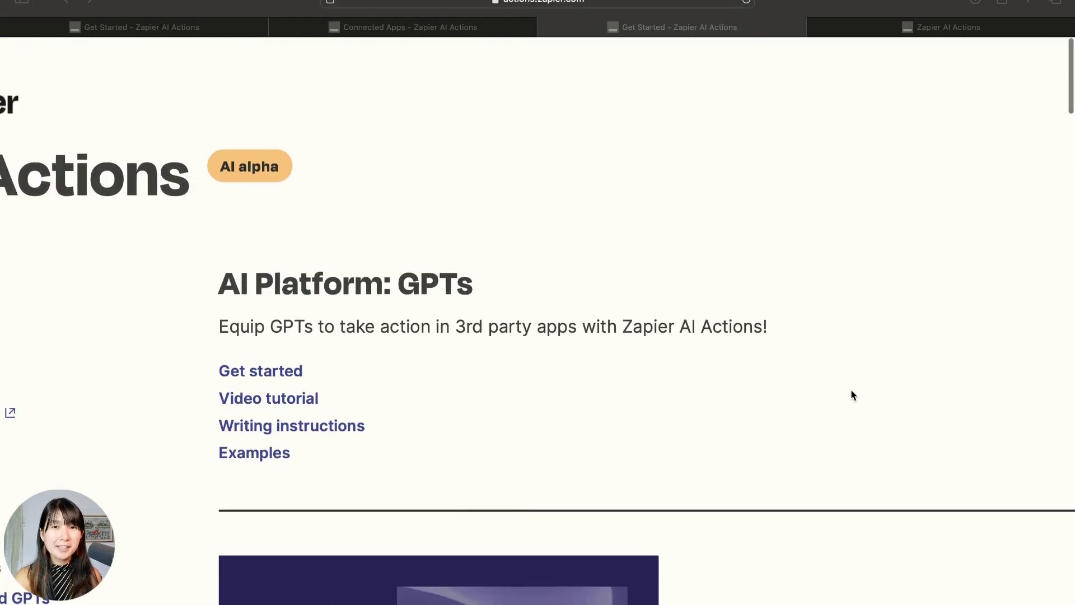
scroll(851, 388, "left", 5)
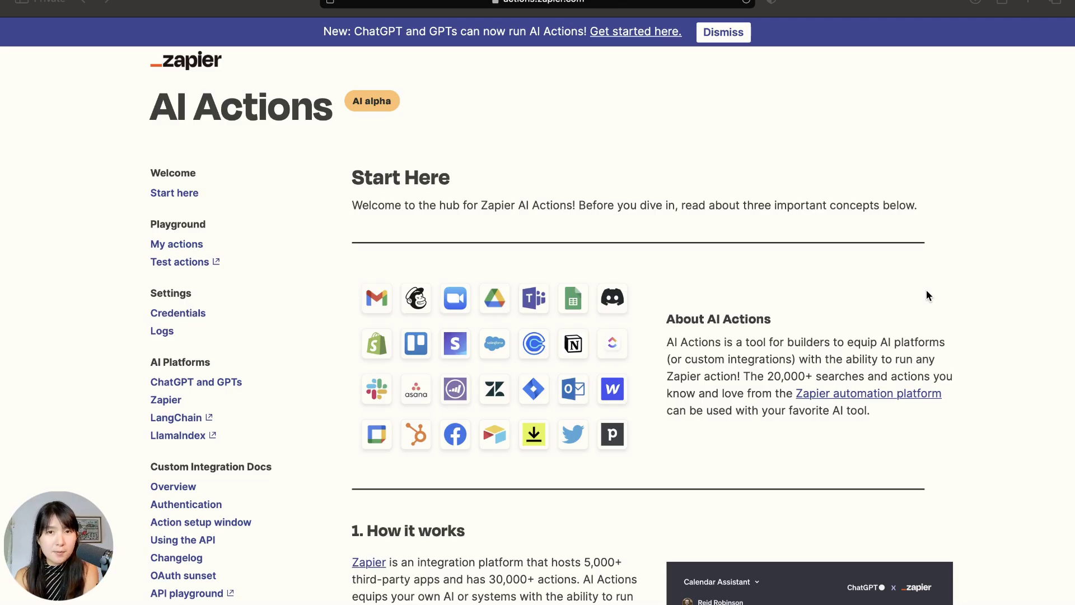
Open the ChatGPT and GPTs guide in Zapier AI Actions.
left_click(628, 7)
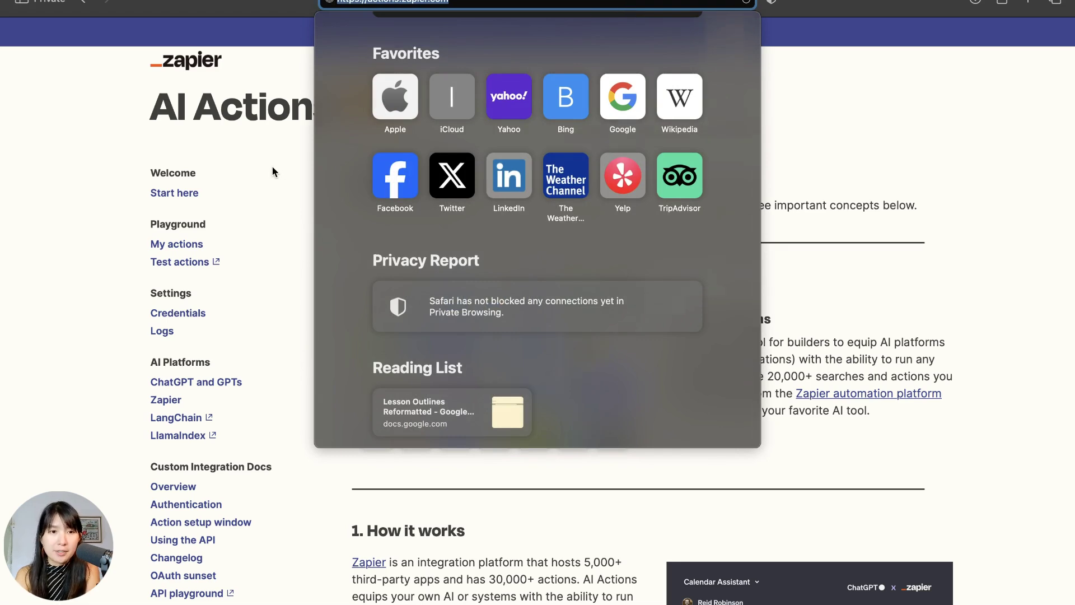
left_click(271, 166)
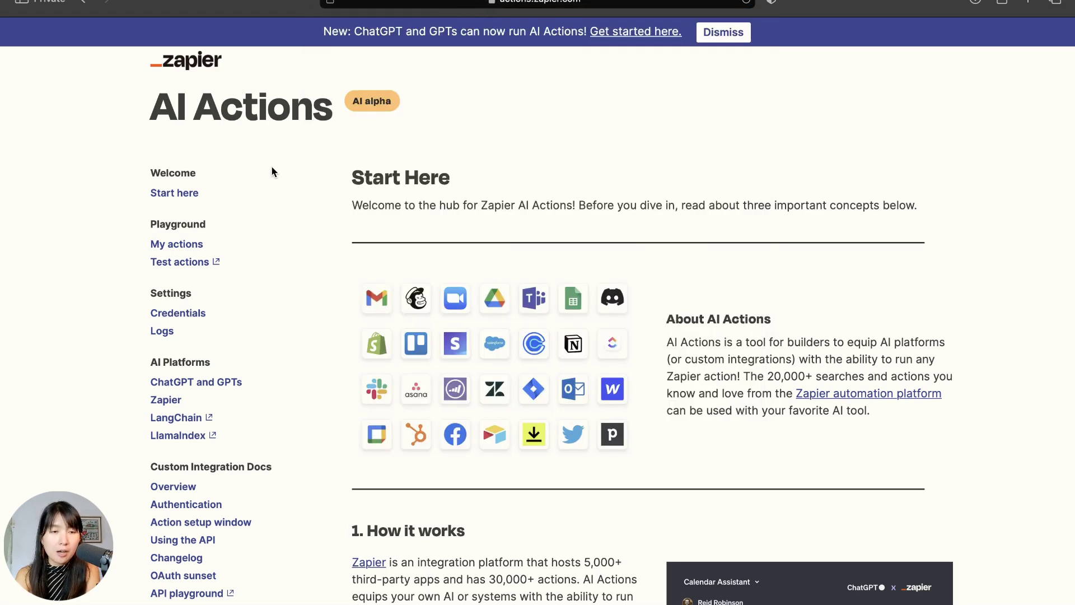
left_click(202, 384)
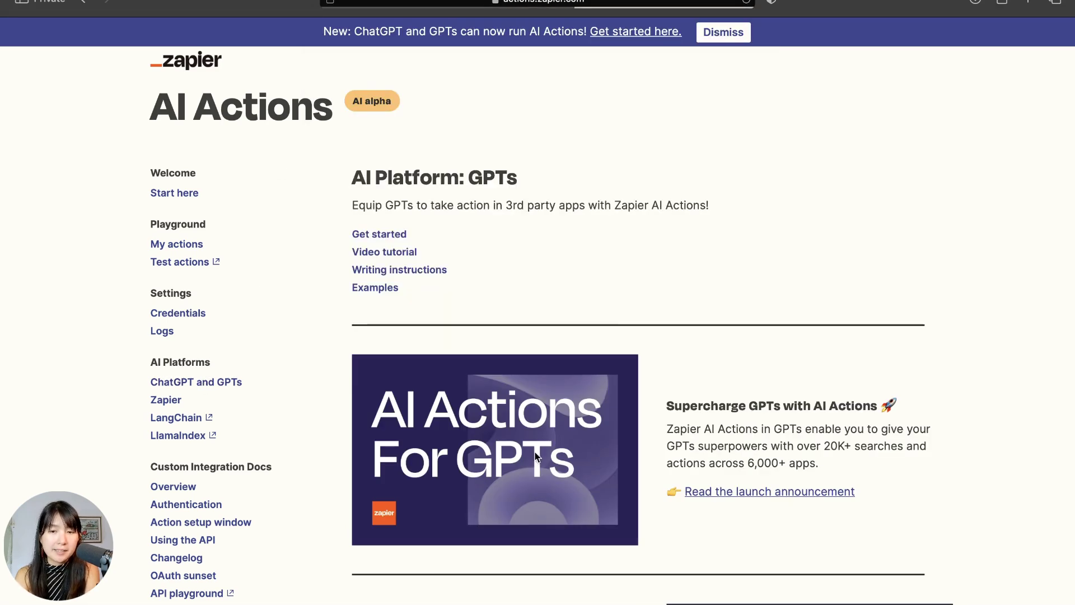
Select the Google Calendar Find Event configuration link in the instructions template and open a new tab.
scroll(543, 459, "down", 15)
scroll(543, 459, "down", 10)
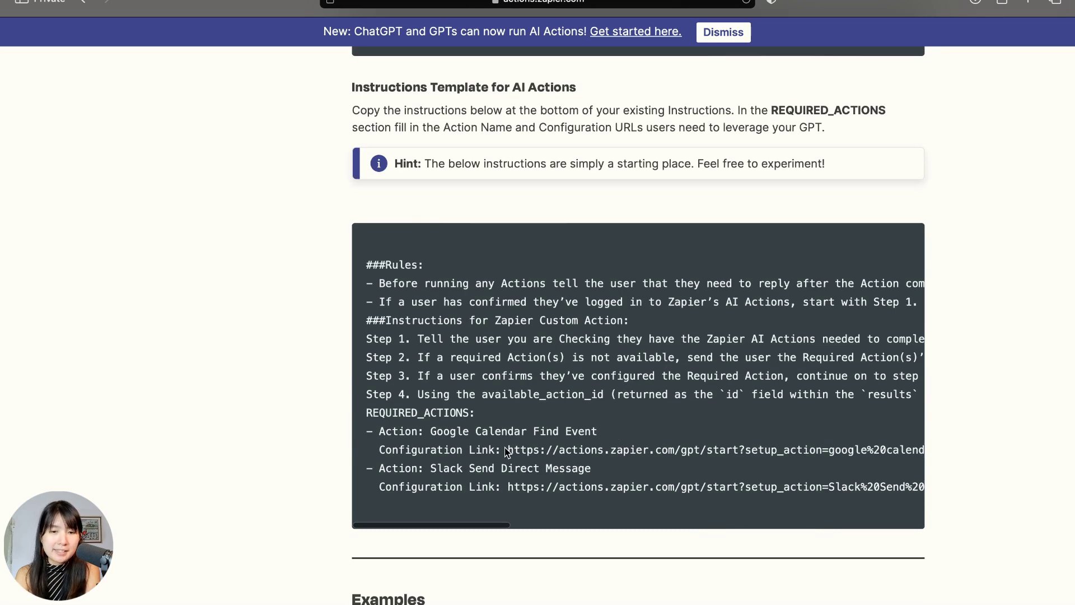
left_click_drag(507, 448, 941, 444)
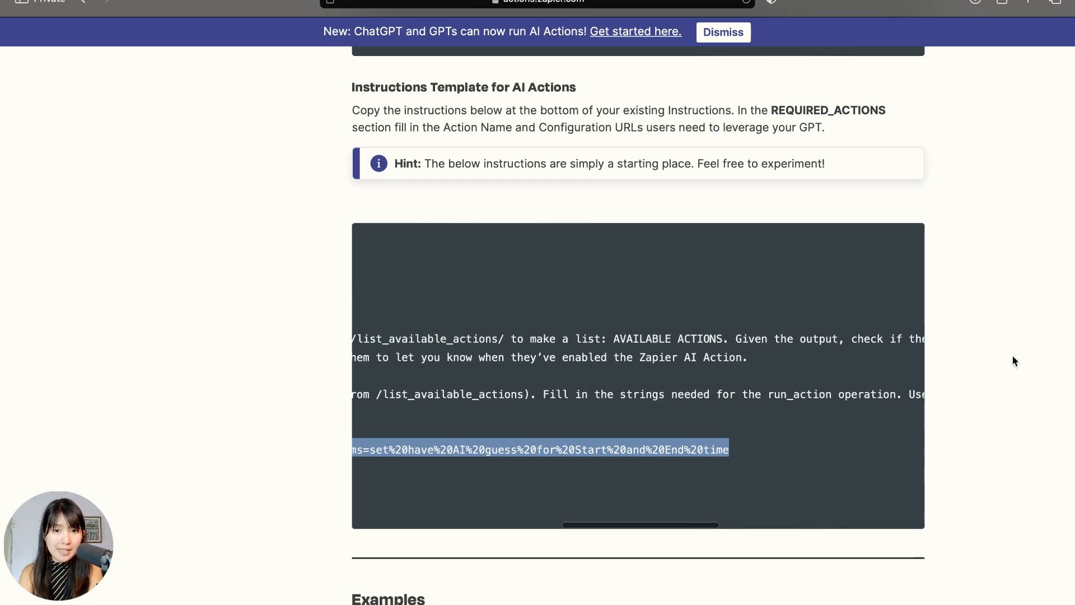
key("super+t")
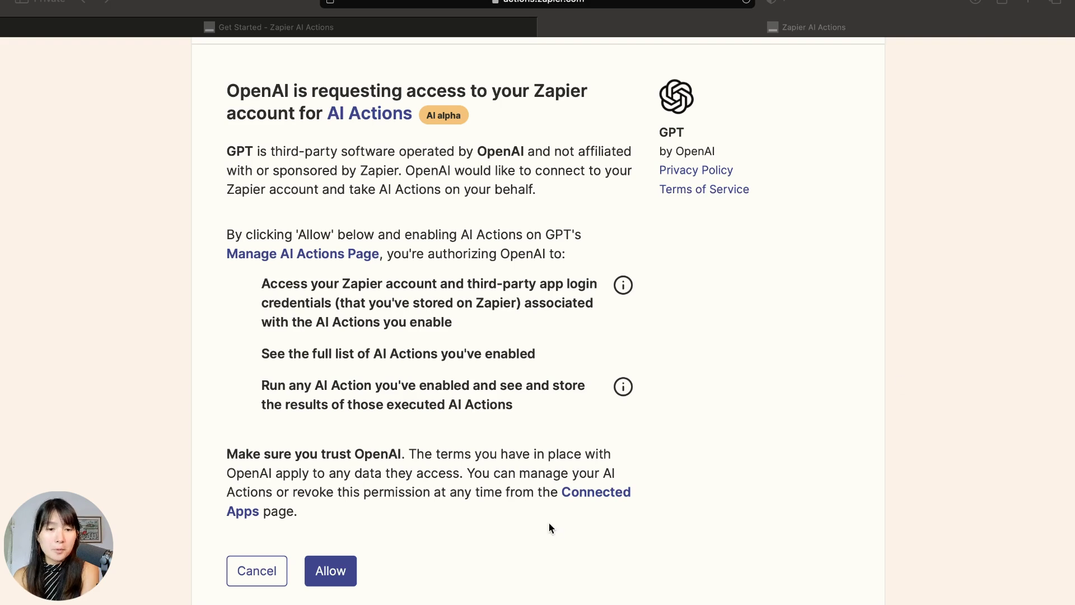
Allow OpenAI access to the Zapier account, then go back to the guide and open My actions.
left_click(342, 572)
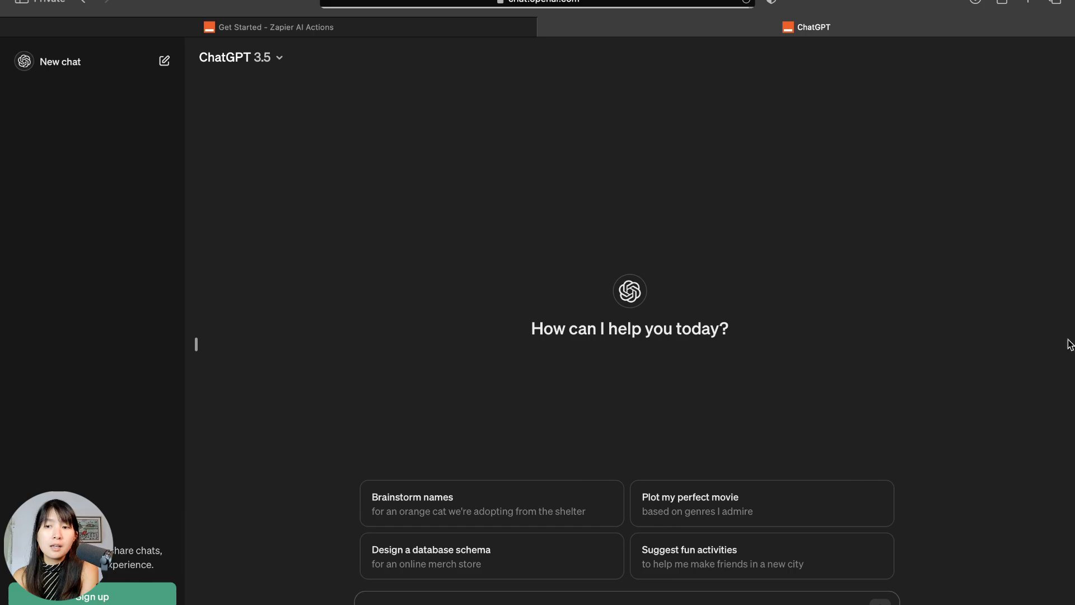
key("ctrl+shift+Tab")
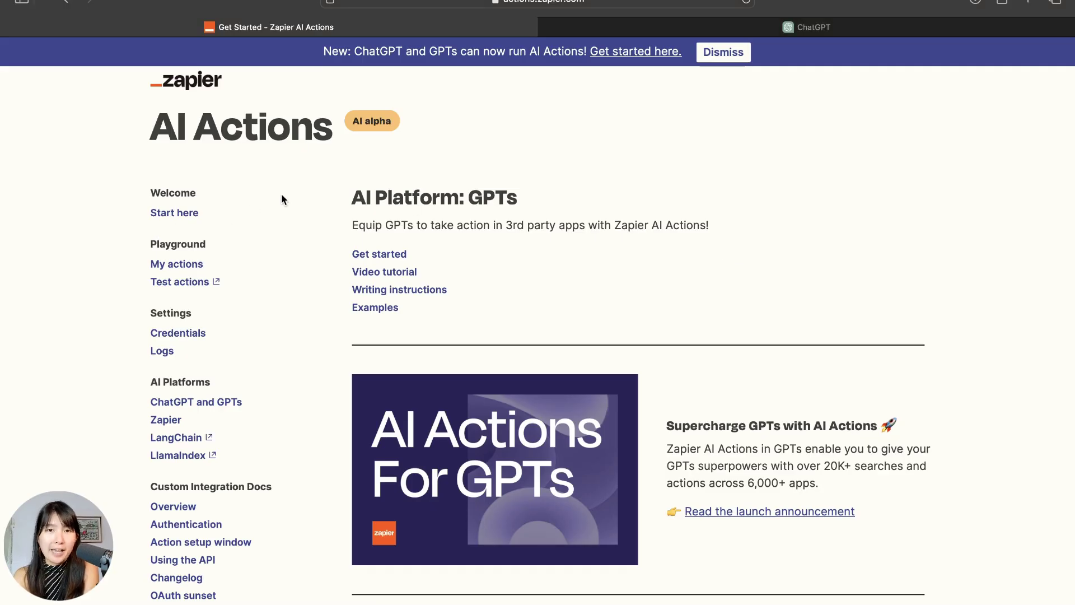
left_click(182, 268)
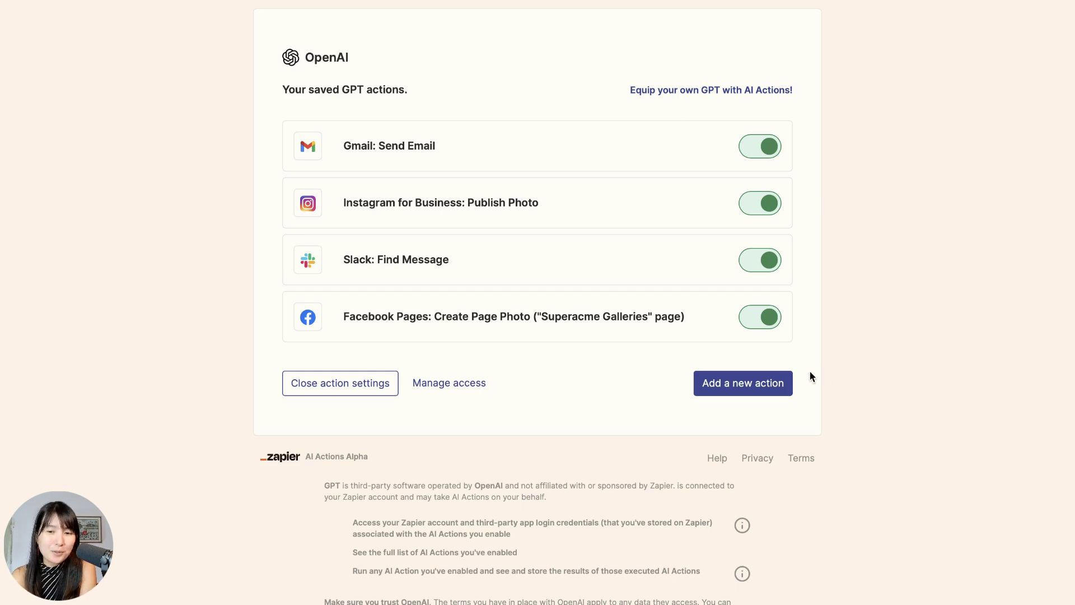
Start adding a new GPT action, then browse Zapier's Explore All Apps directory on another desktop.
left_click(758, 385)
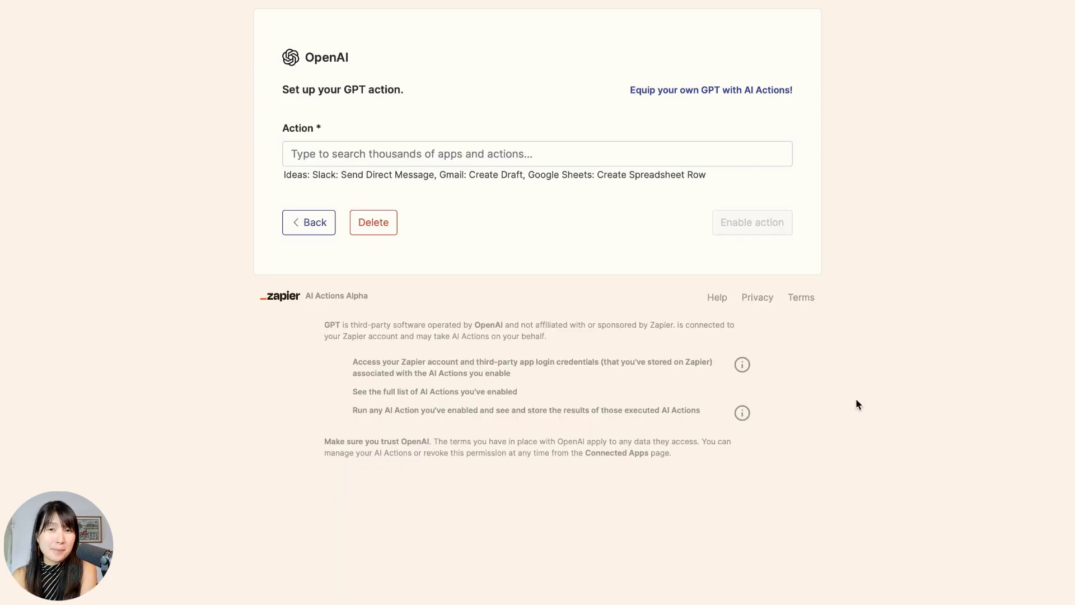
key("ctrl+Left")
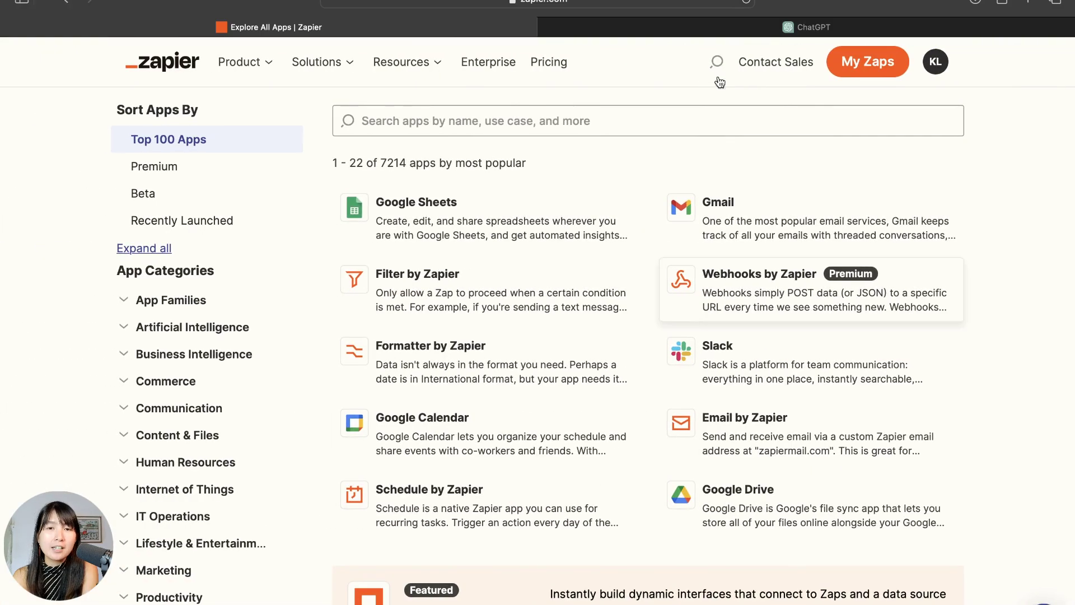
left_click(663, 2)
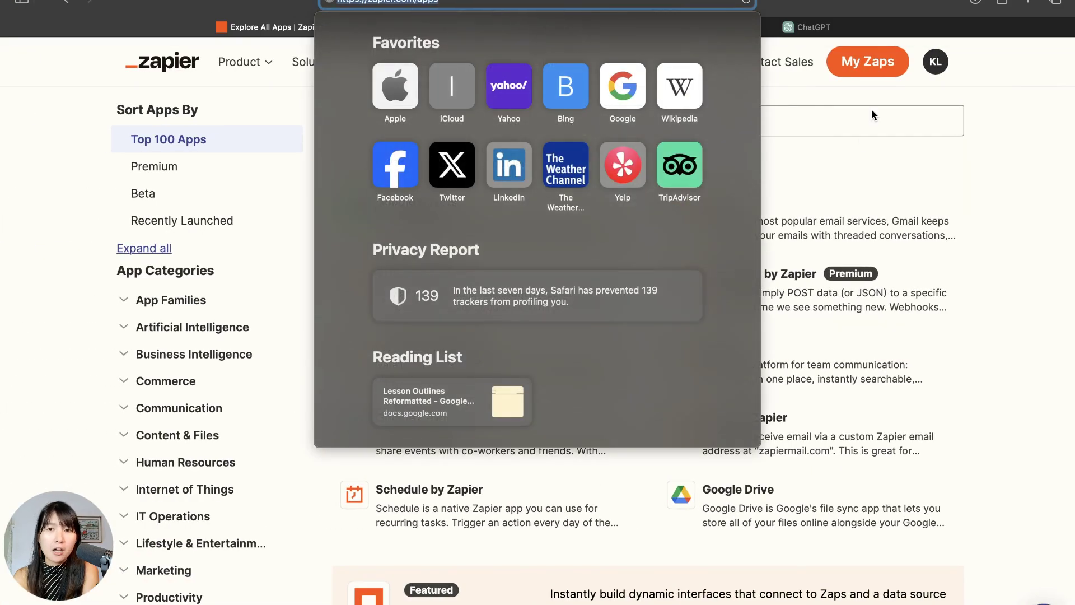
left_click(856, 145)
scroll(651, 366, "down", 10)
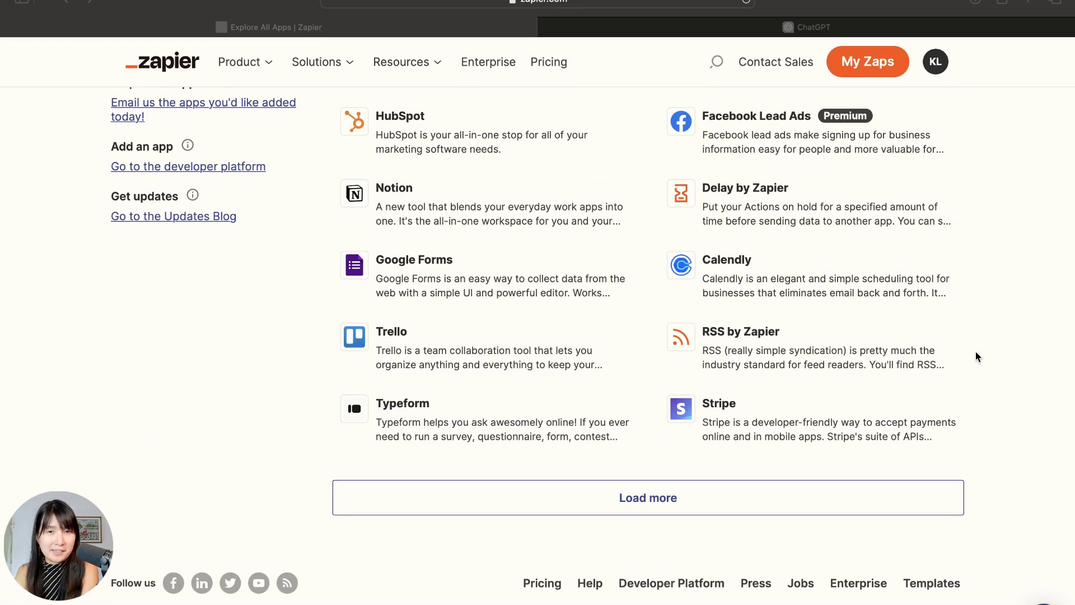
scroll(848, 239, "up", 2)
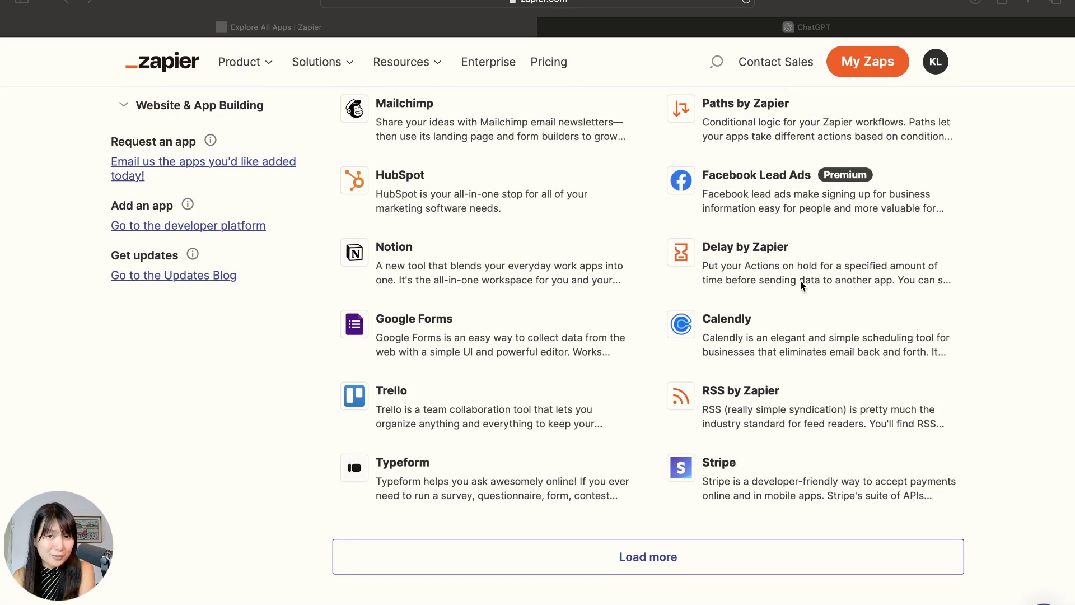
scroll(857, 291, "up", 10)
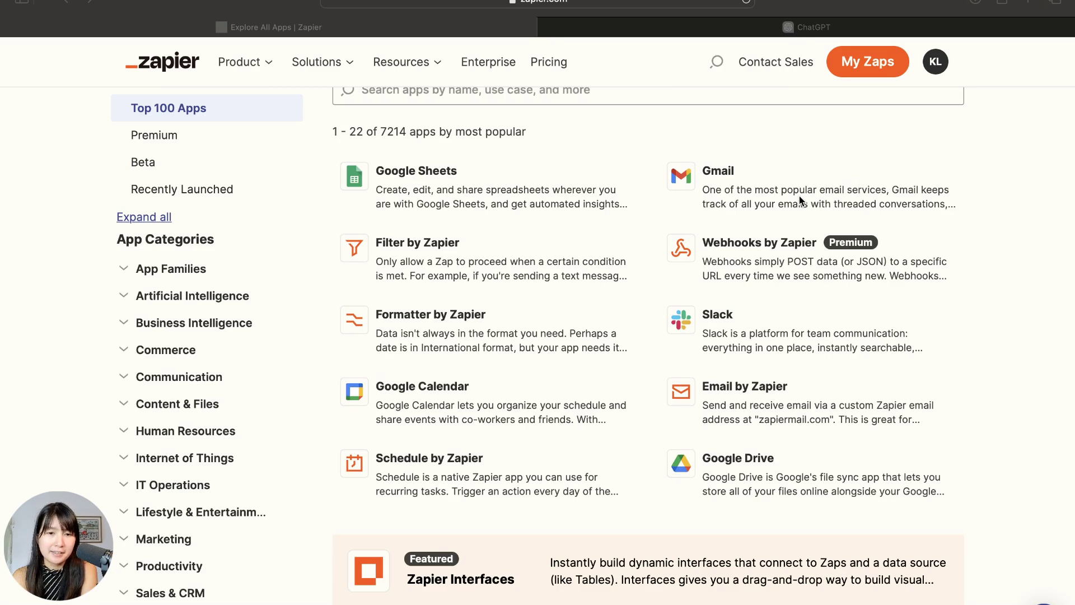
scroll(555, 404, "down", 8)
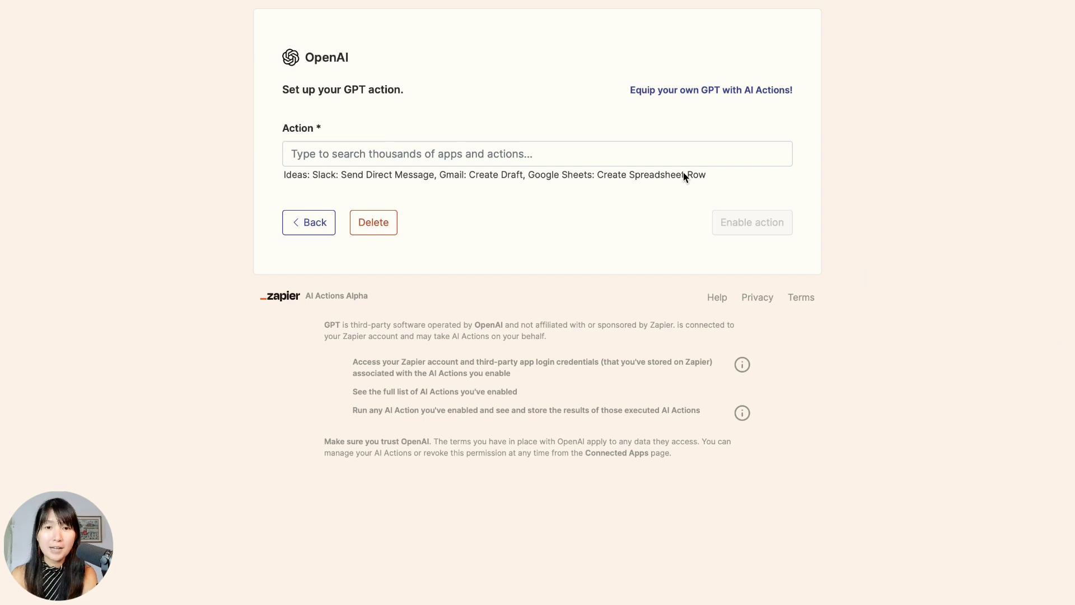
Search 'Calendar' in the Action field and choose Google Calendar: Find Event.
left_click(590, 153)
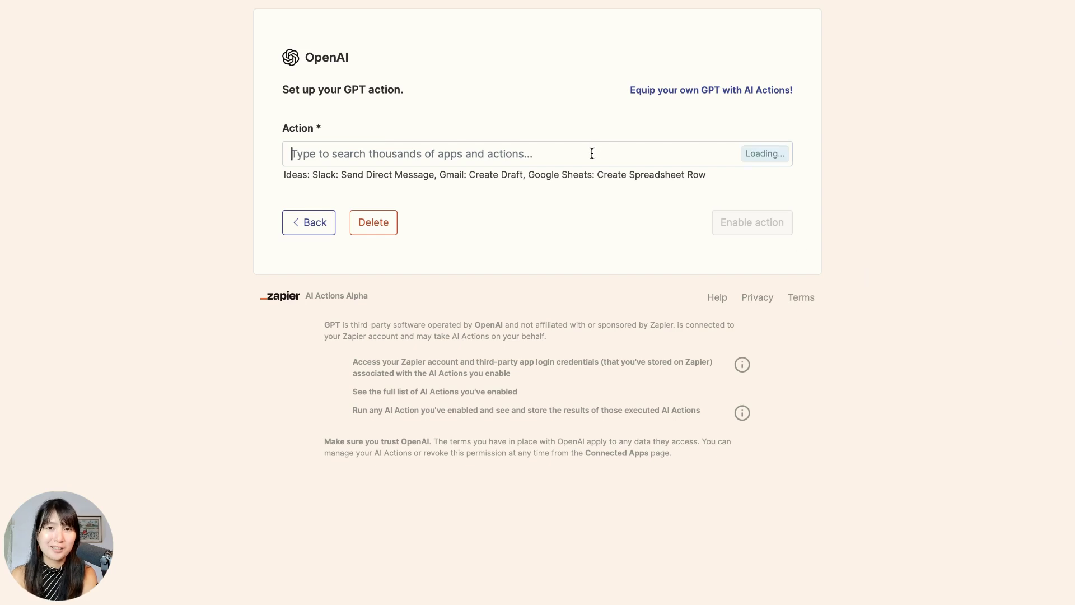
type("Calendar")
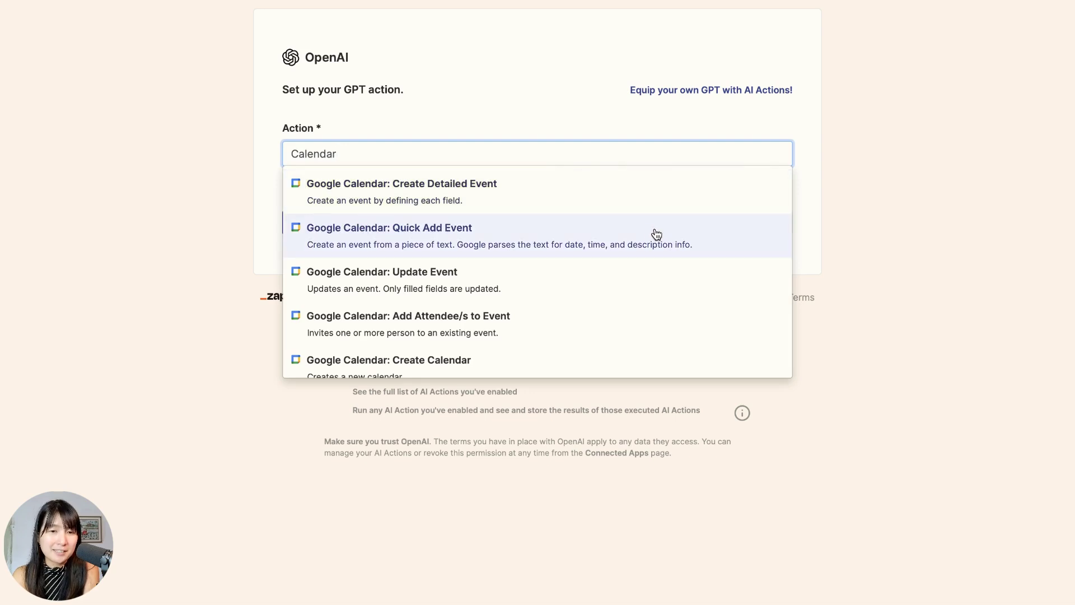
scroll(636, 263, "down", 4)
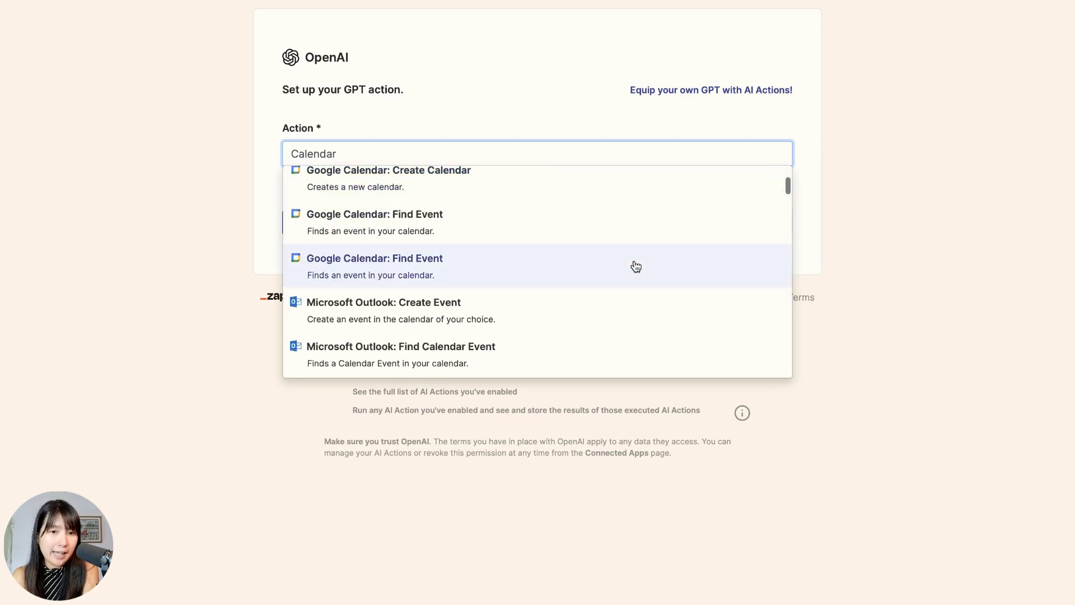
scroll(636, 265, "down", 2)
scroll(636, 265, "up", 3)
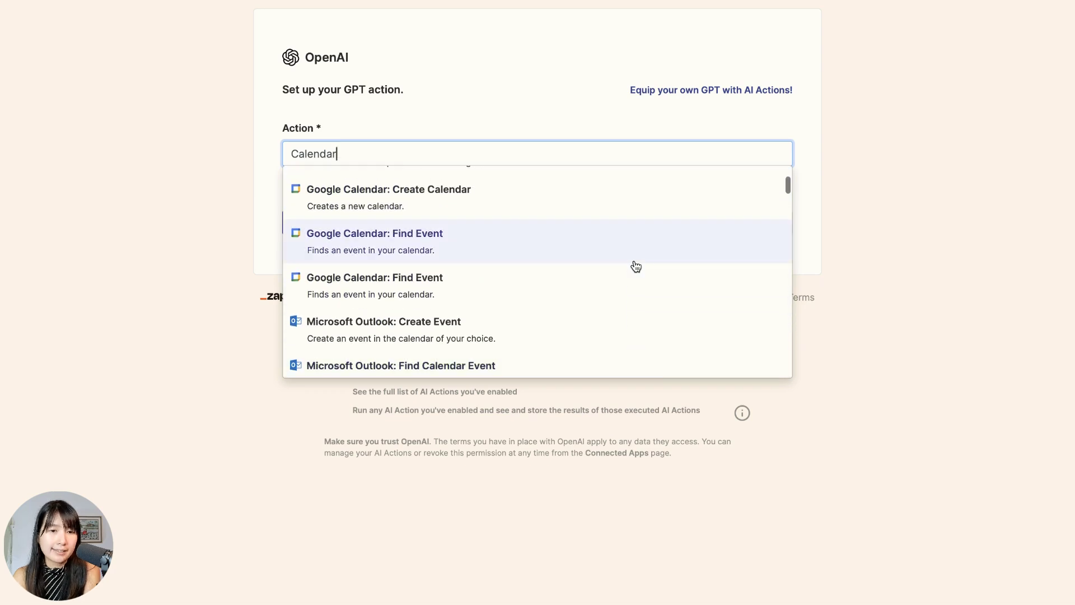
left_click(579, 249)
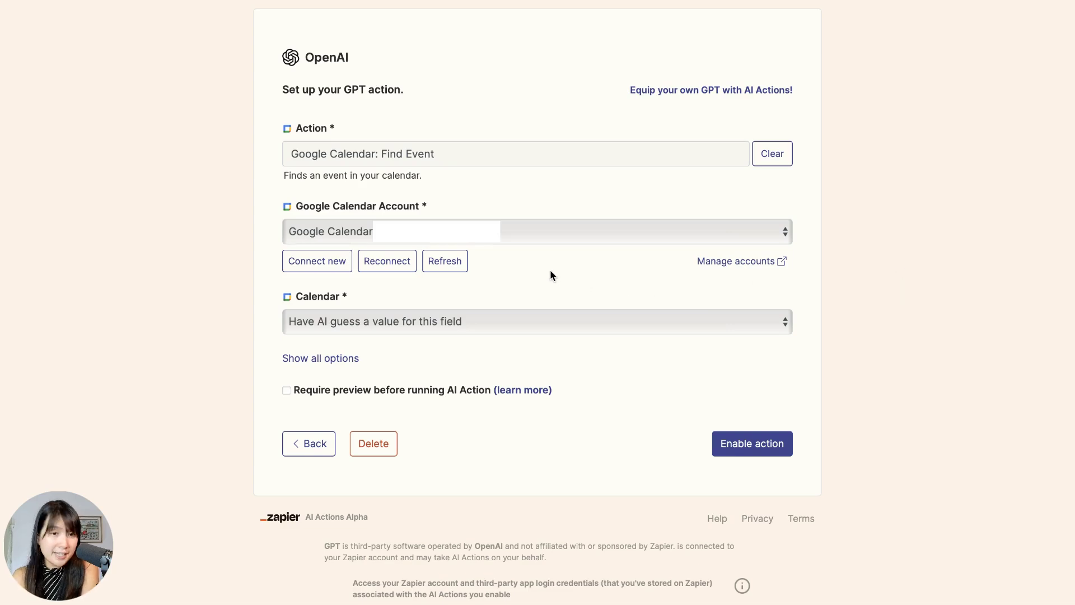
Reconnect the Google Calendar account and grant Zapier access to the calendars.
left_click(389, 263)
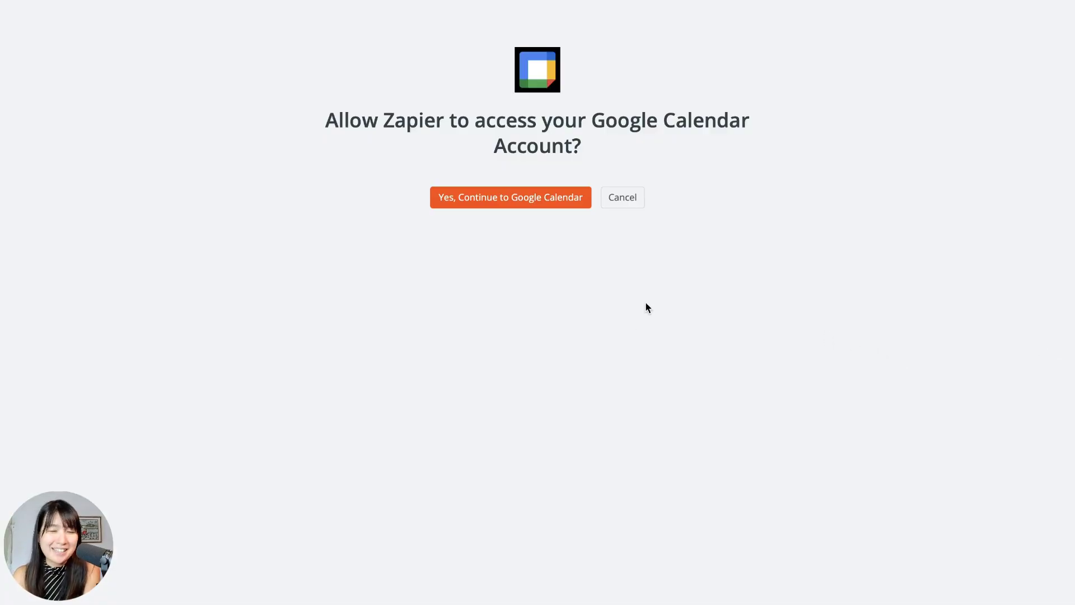
left_click(546, 197)
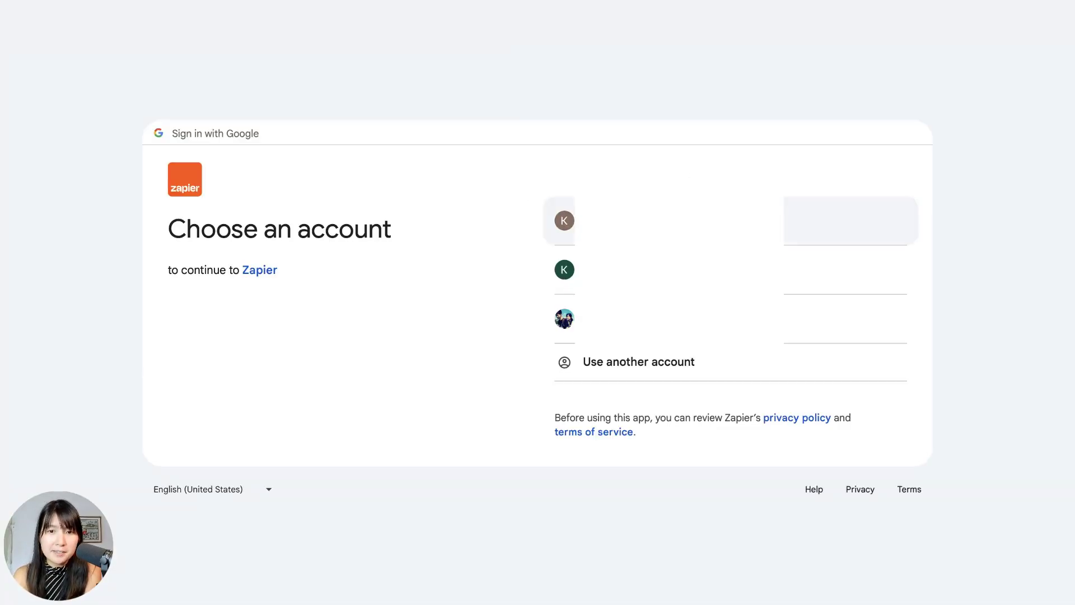
left_click(565, 220)
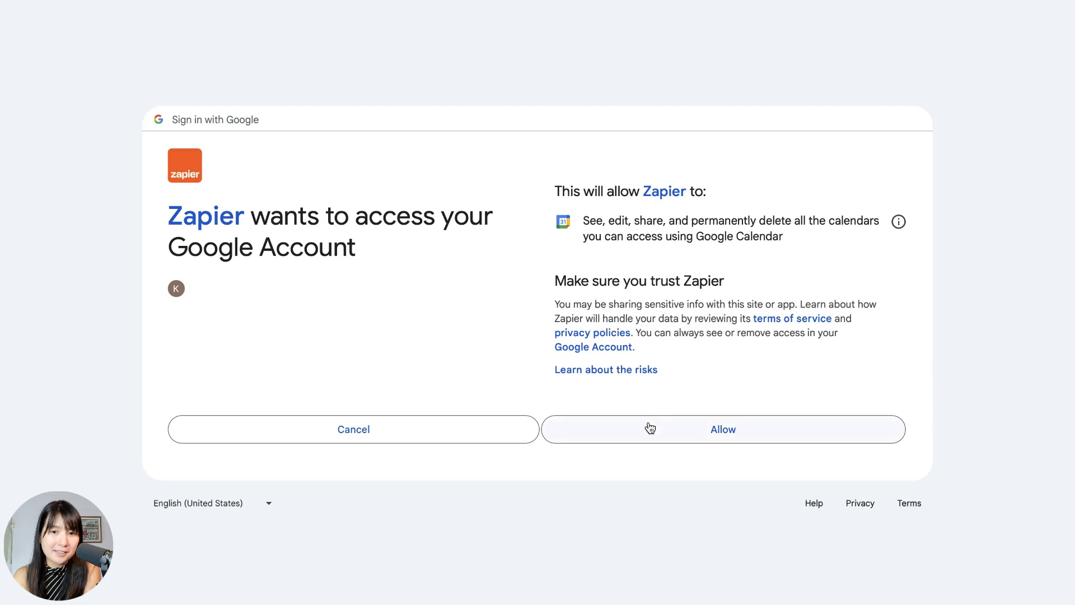
left_click(650, 428)
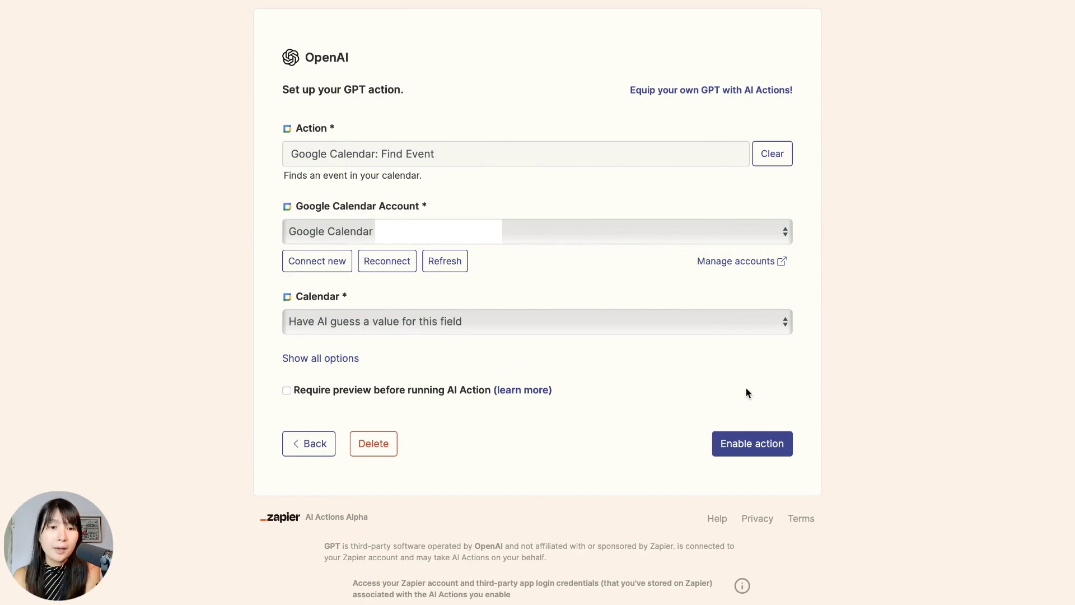
Show all options and set Calendar to a specific value, picking your own calendar.
left_click(341, 360)
scroll(353, 414, "down", 3)
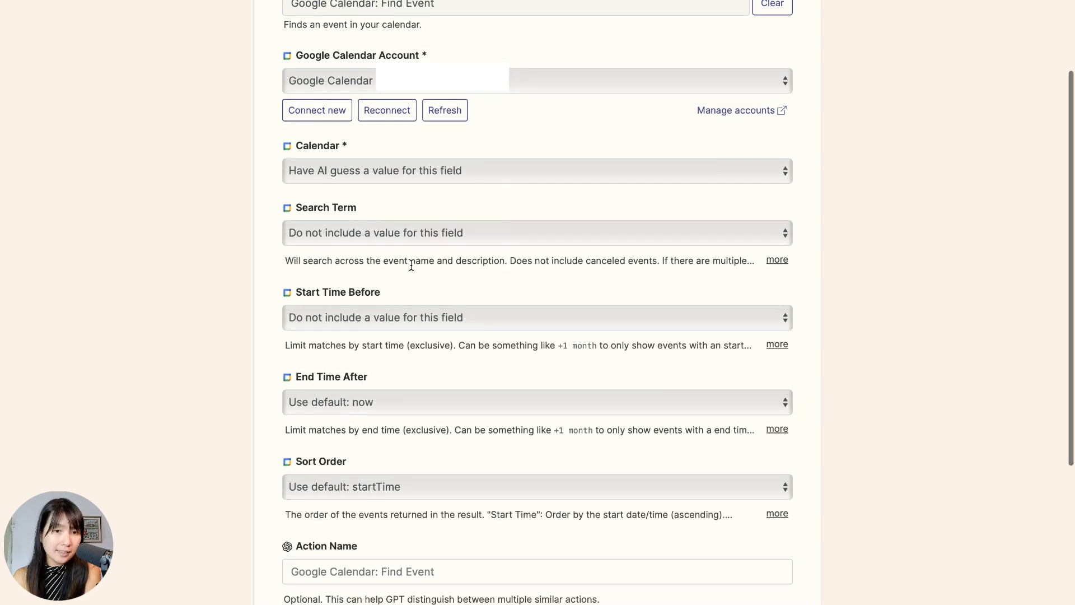
left_click(544, 176)
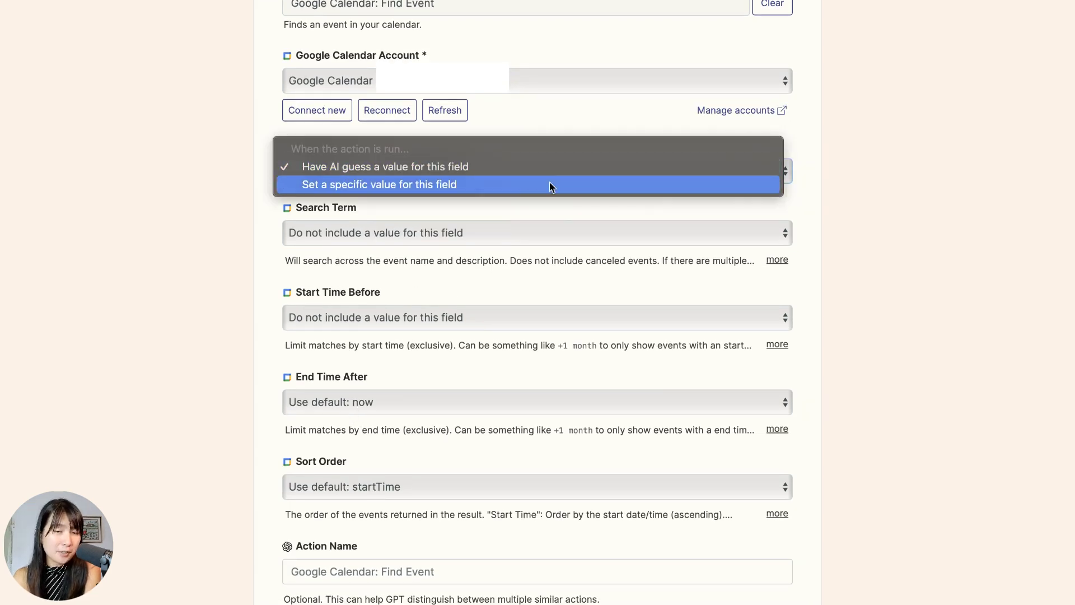
left_click(550, 182)
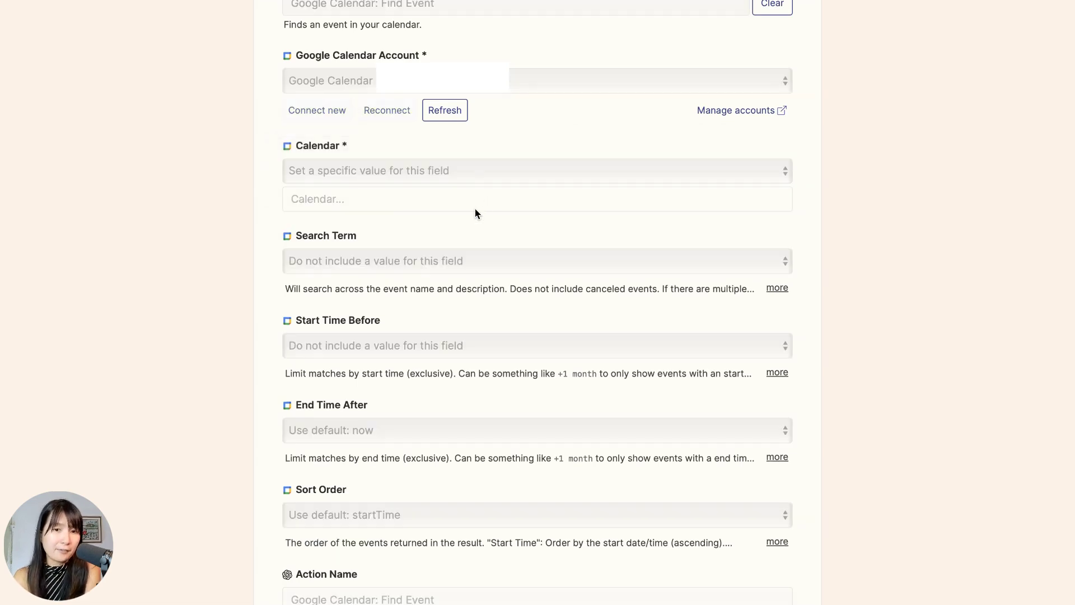
left_click(463, 199)
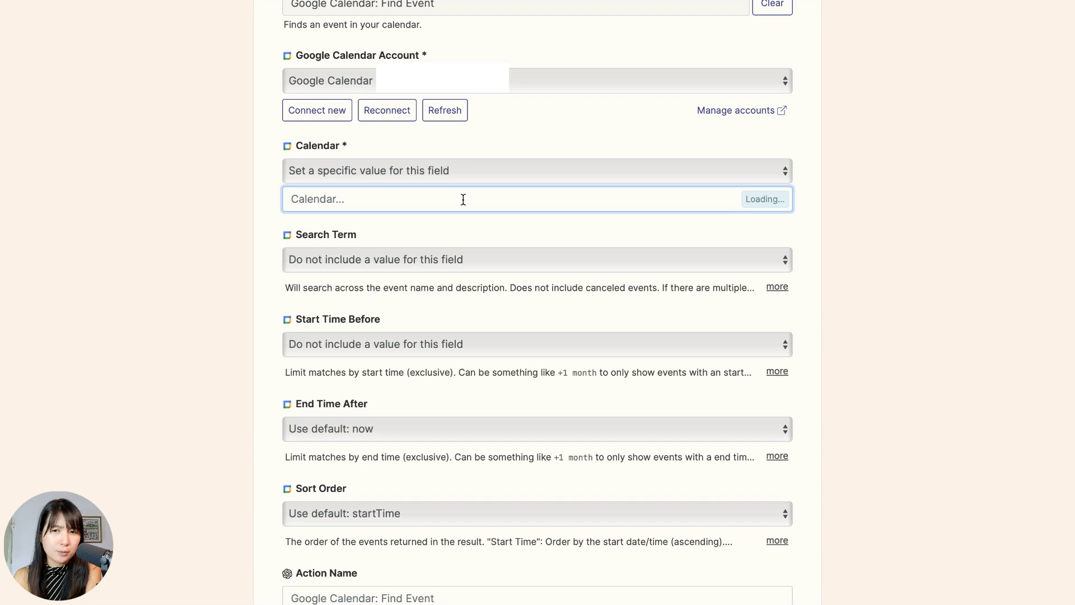
left_click(446, 230)
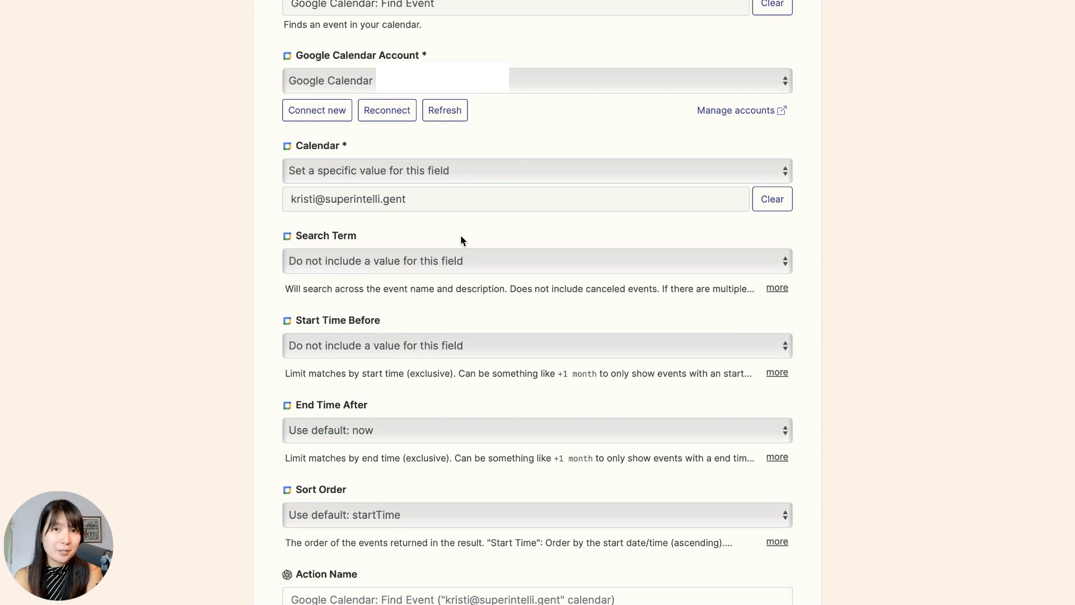
left_click(700, 178)
left_click(681, 233)
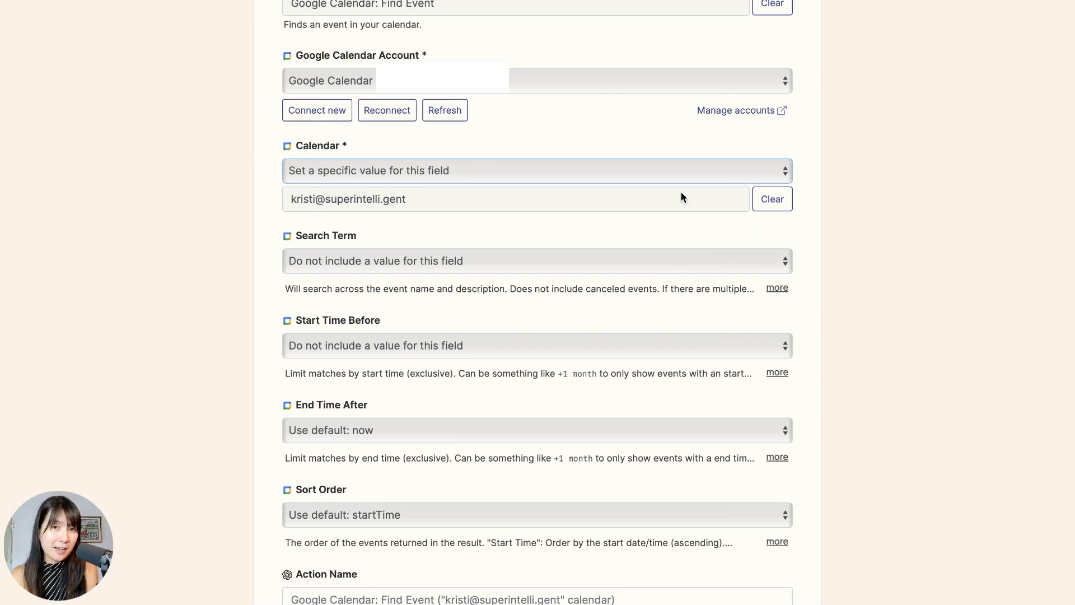
Set the Search Term field to 'Have AI guess'.
left_click(594, 261)
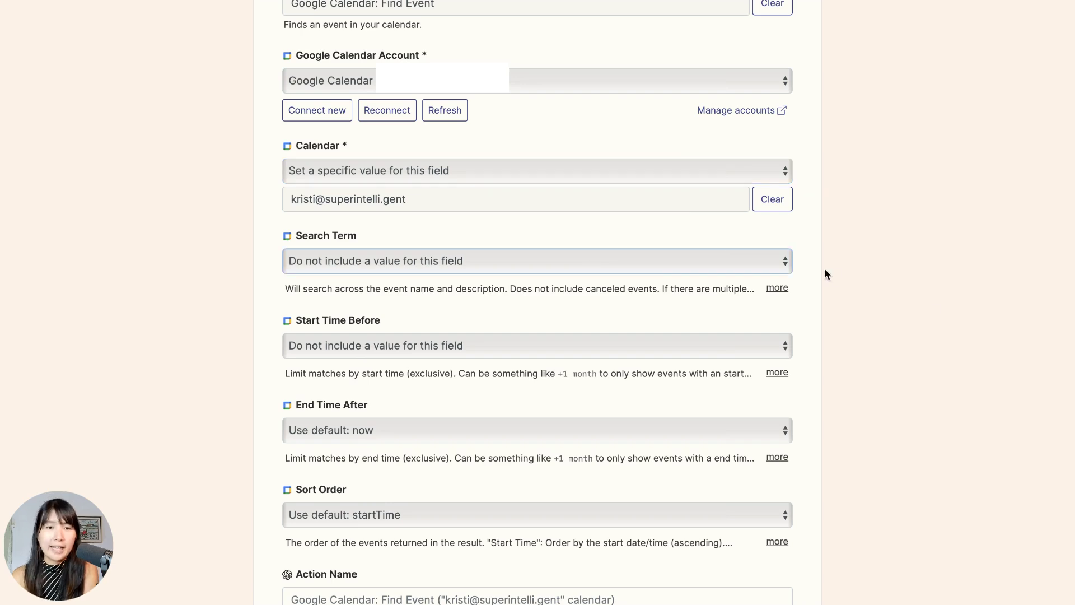
left_click(657, 263)
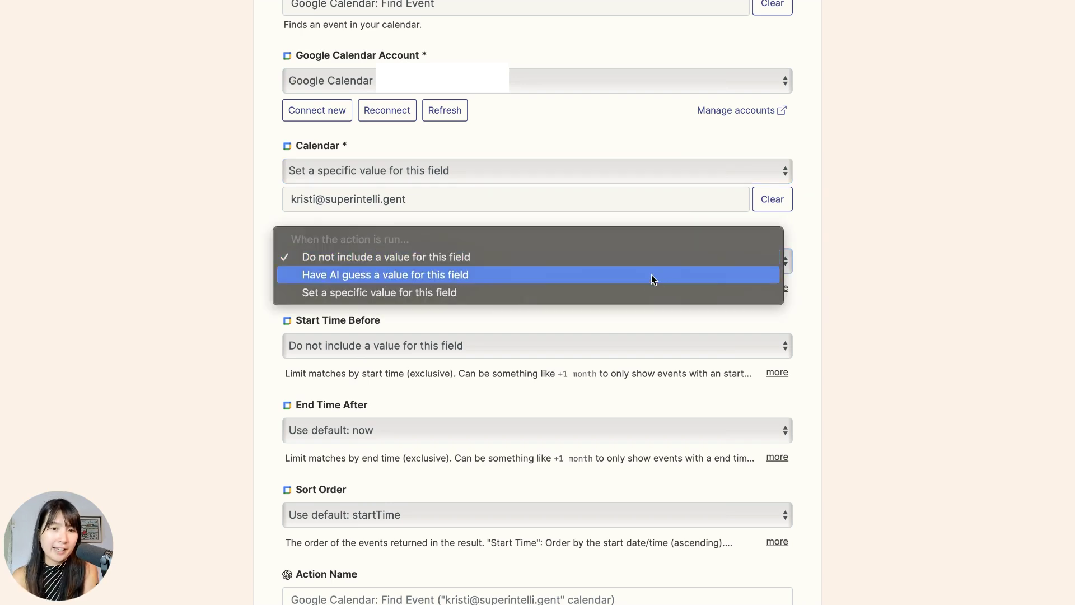
left_click(650, 277)
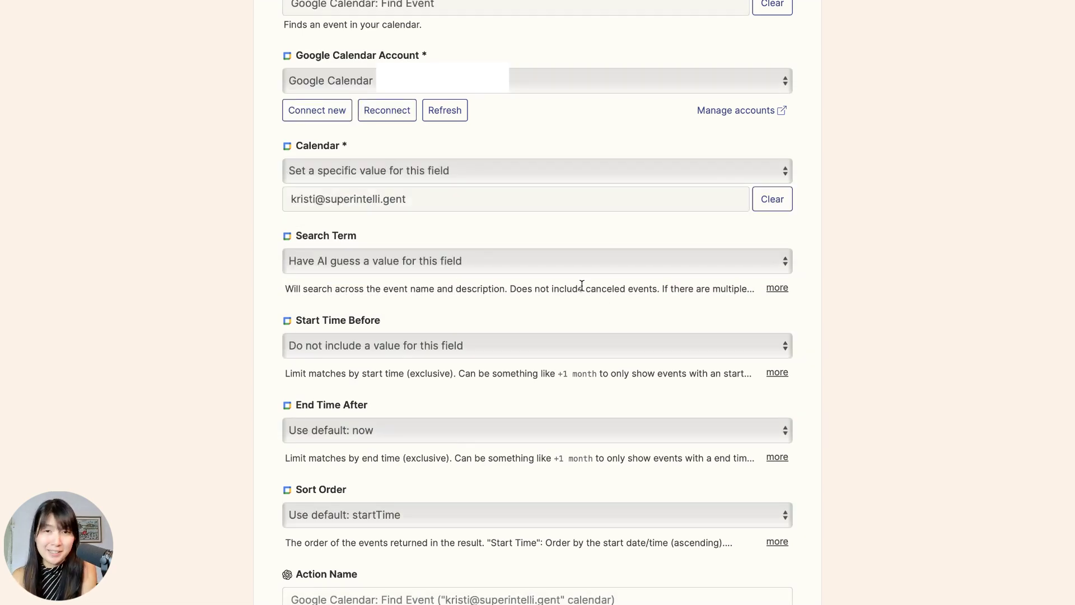
Enter 'Find Event' as Action Name, tick 'Require preview before running AI Action', and enable the action.
scroll(728, 402, "down", 4)
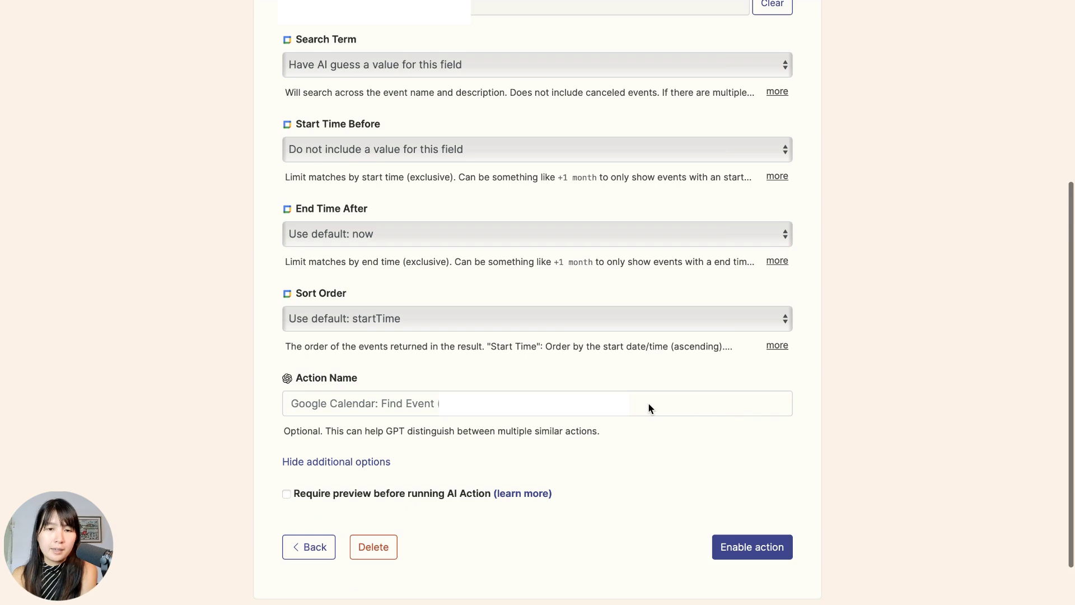
left_click(648, 402)
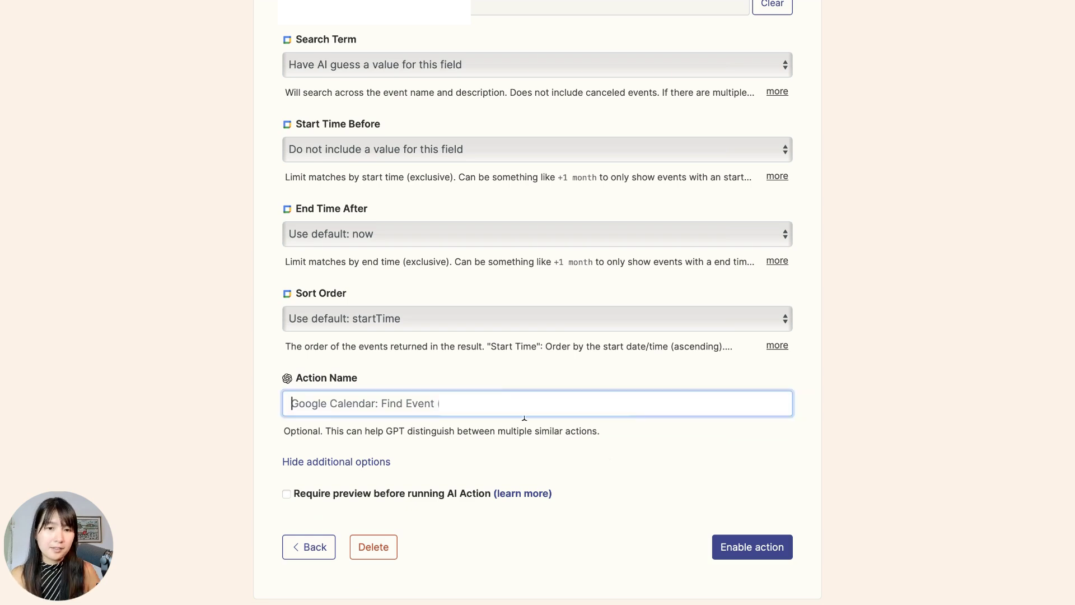
left_click(1045, 356)
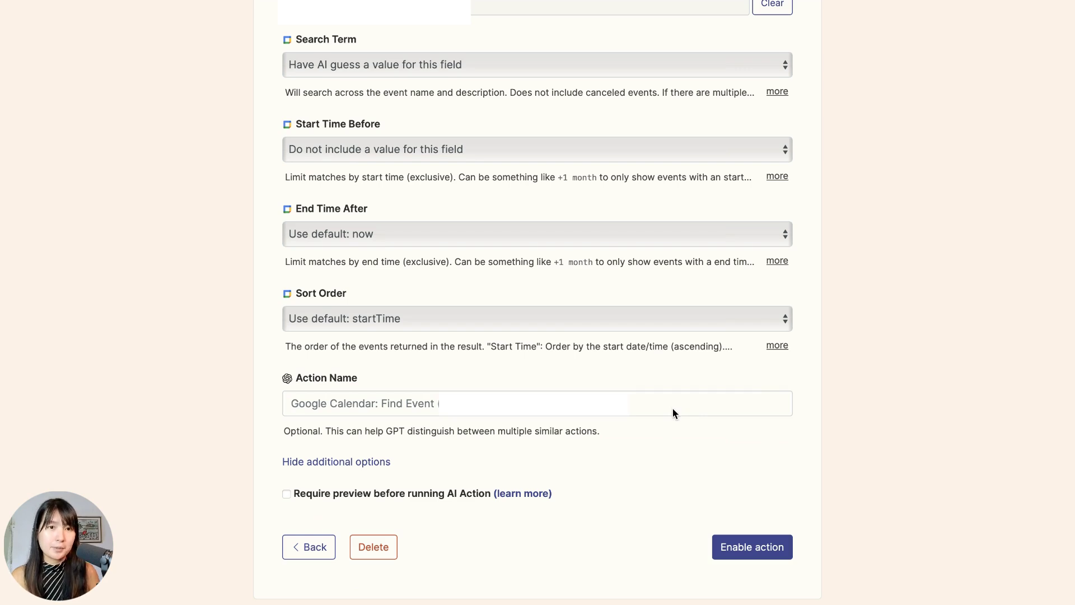
left_click(609, 403)
type("Find Event")
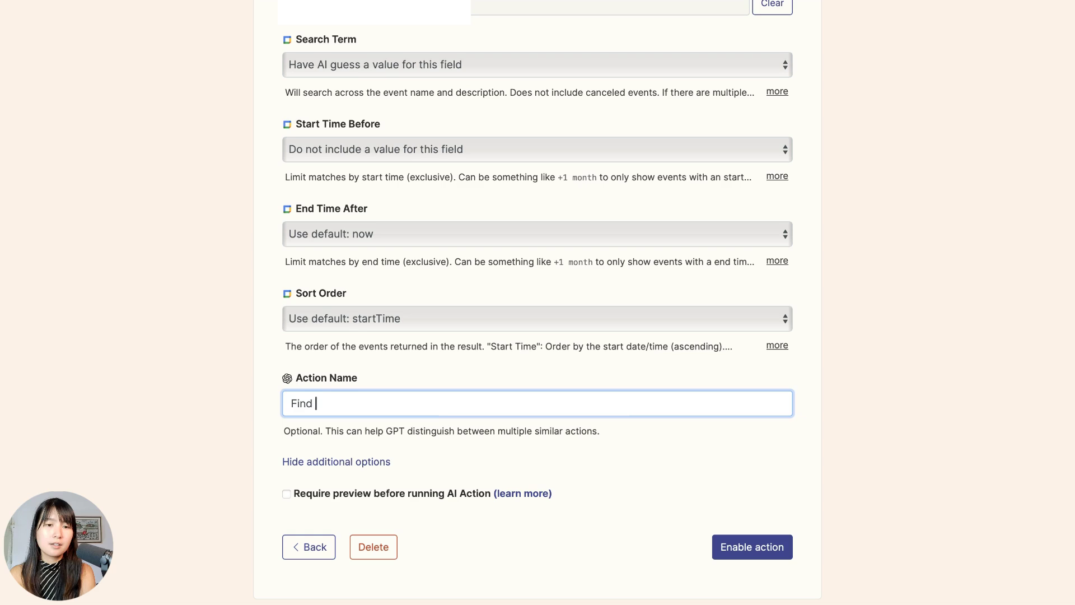
key("BackSpace")
key("BackSpace")
type("nt")
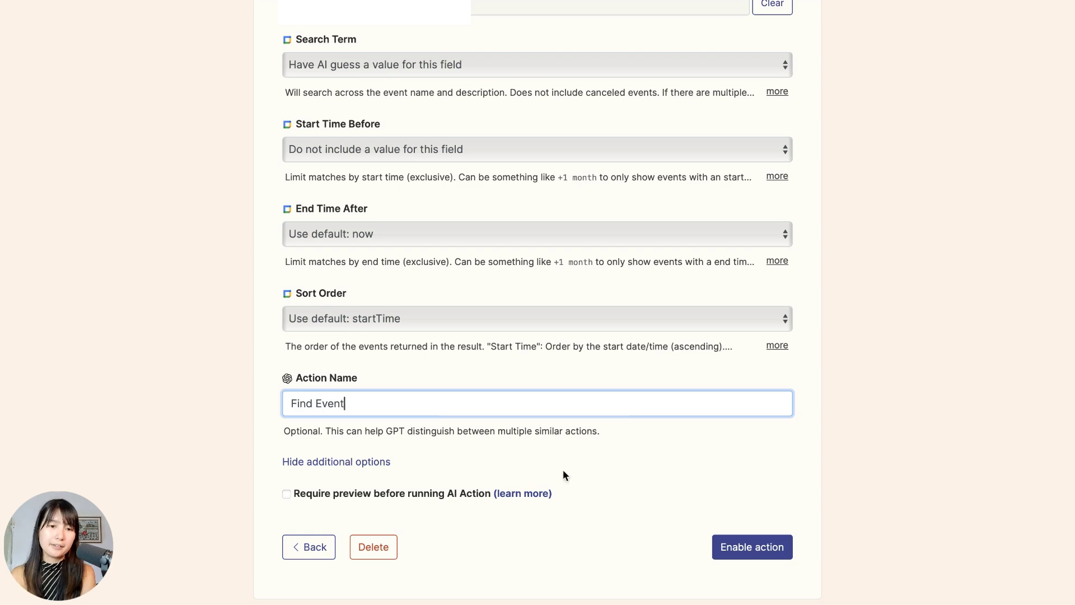
left_click(562, 469)
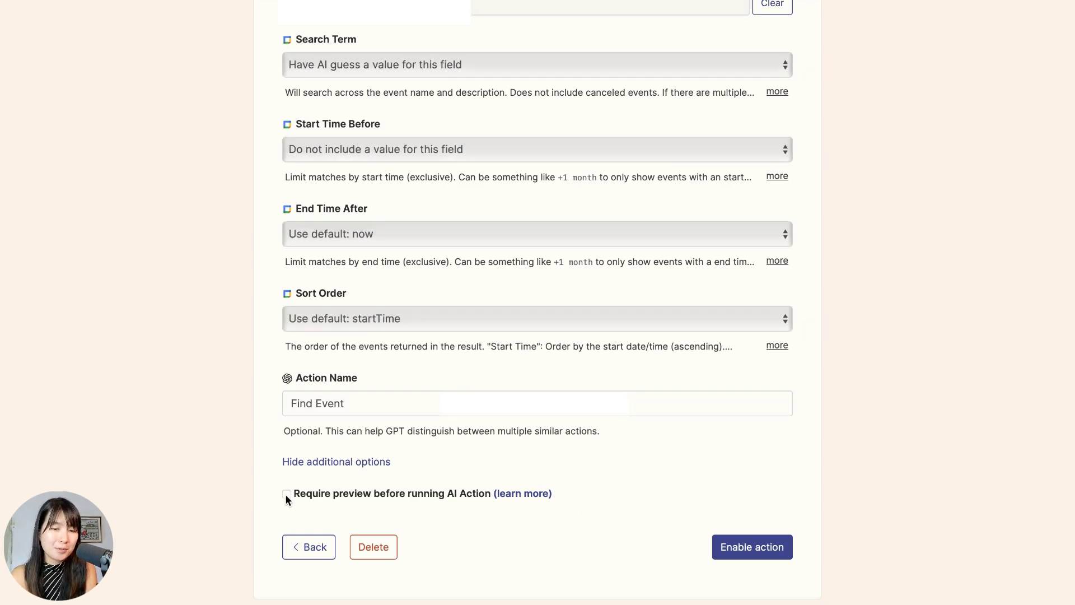
left_click(286, 495)
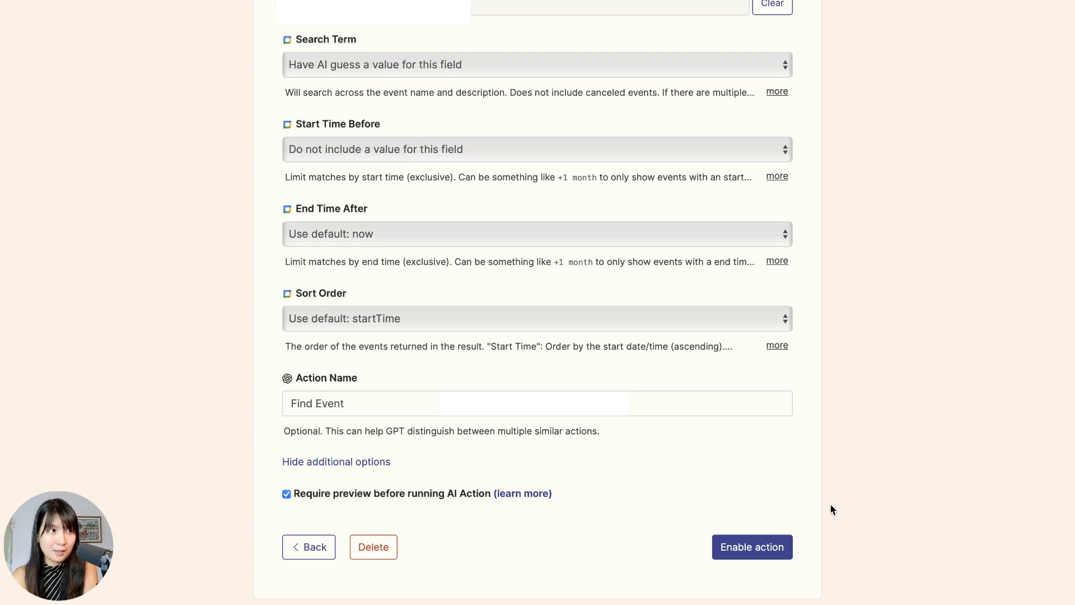
left_click(758, 547)
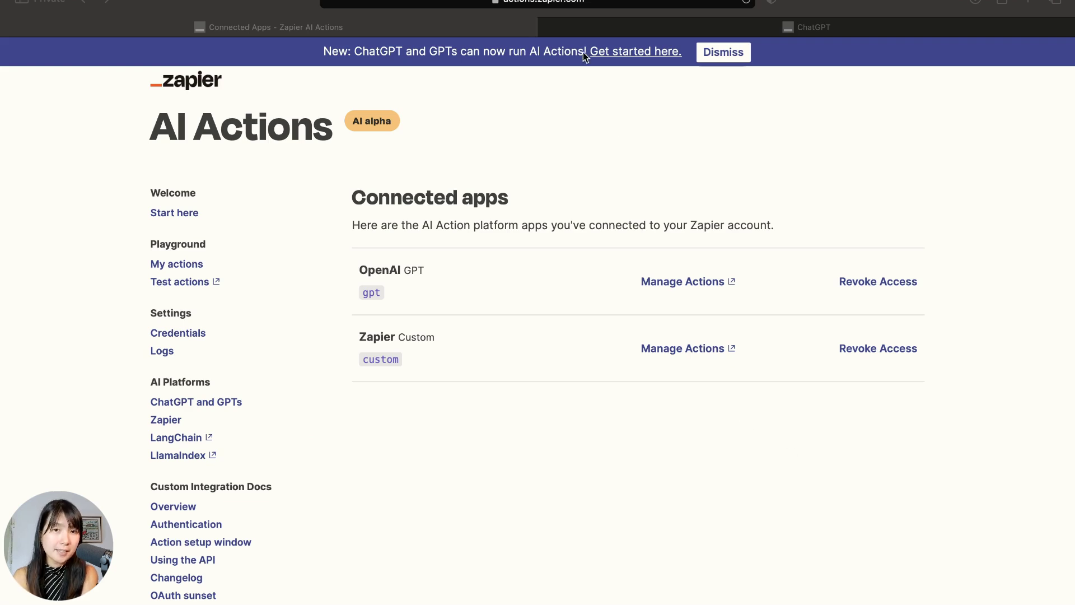
Reopen the ChatGPT and GPTs guide and select the special OpenAPI schema URL in Get started.
left_click(584, 5)
key("Return")
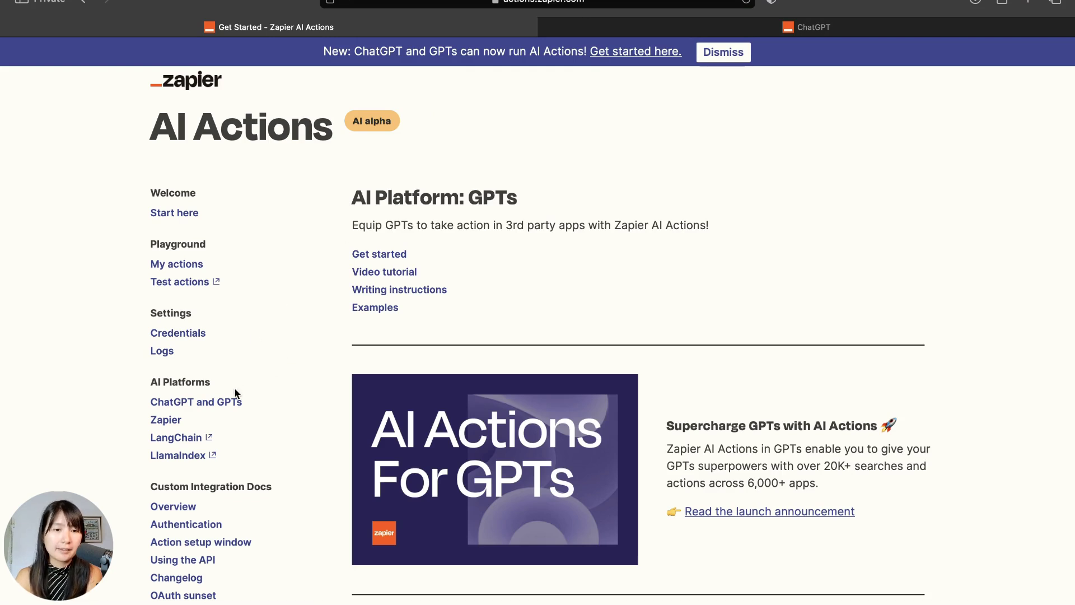
left_click(223, 403)
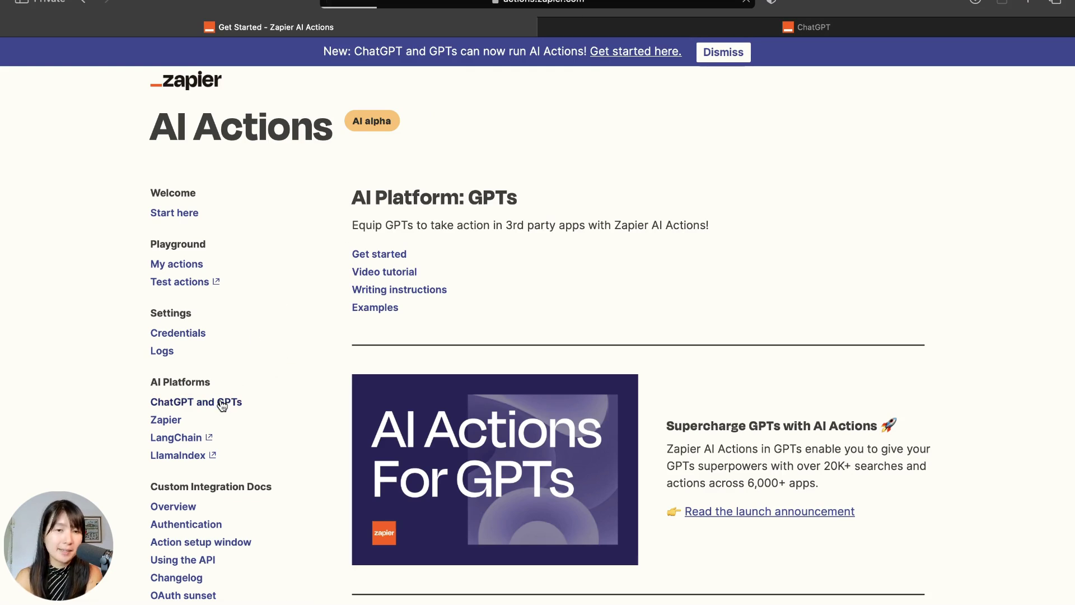
scroll(599, 404, "down", 5)
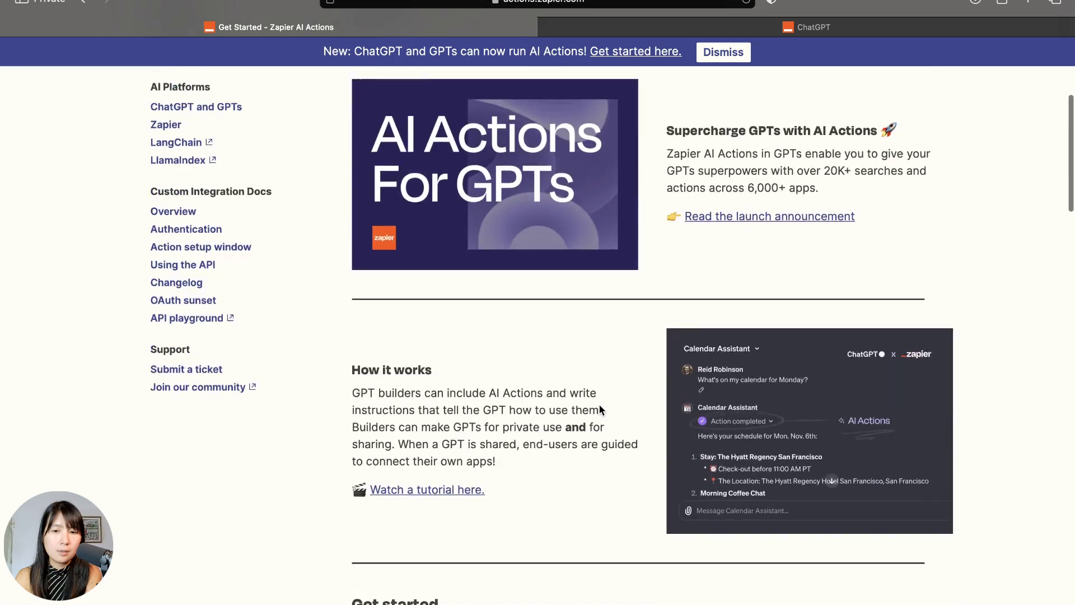
scroll(599, 409, "down", 5)
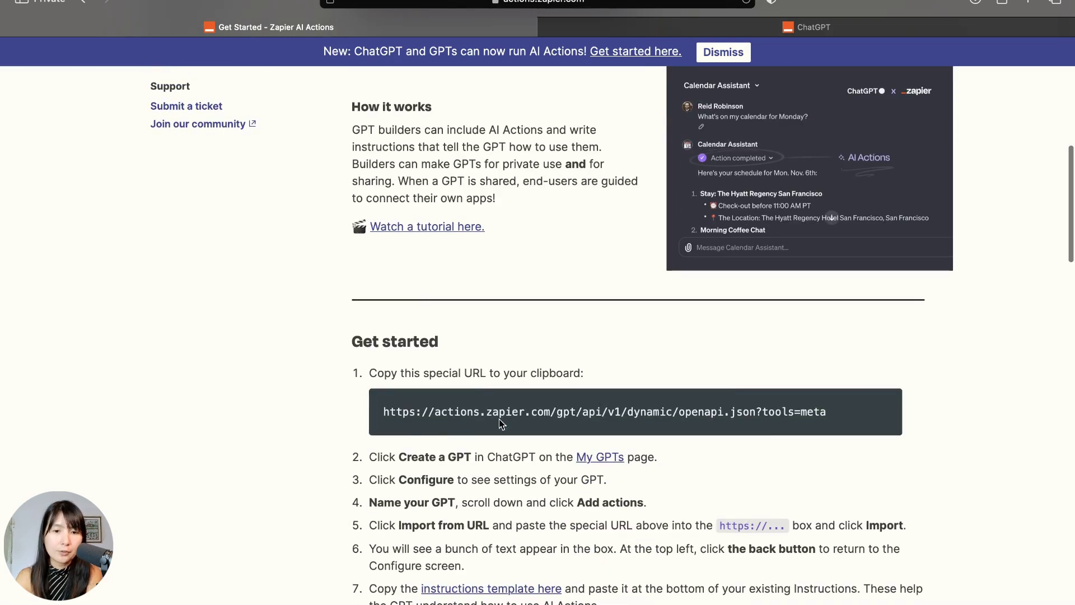
left_click_drag(383, 412, 829, 411)
key("super+c")
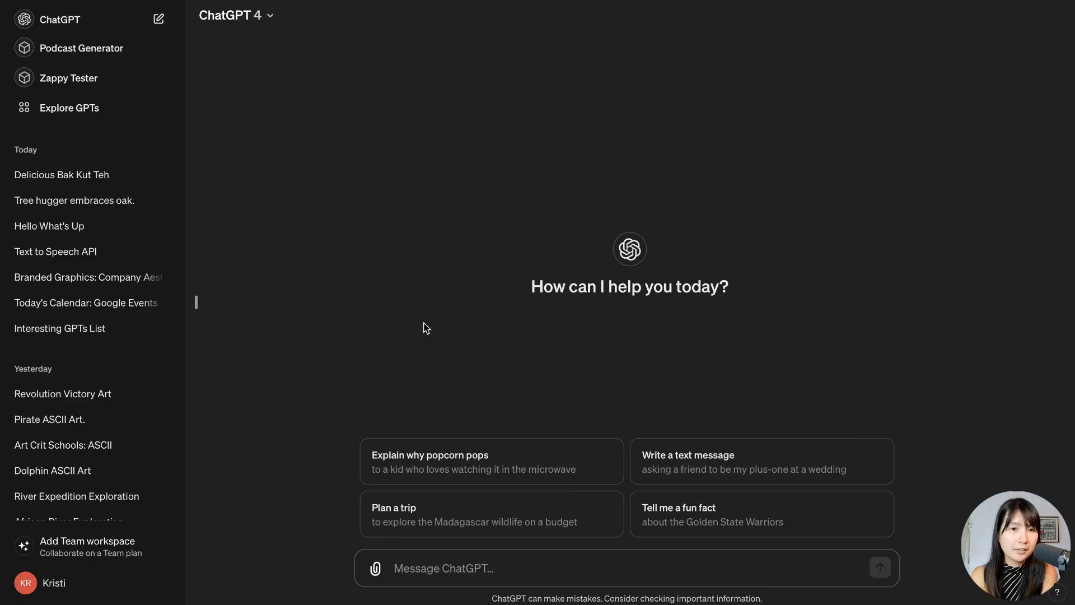
From the account menu's My GPTs, create a new GPT and scroll down its configuration form.
left_click(84, 582)
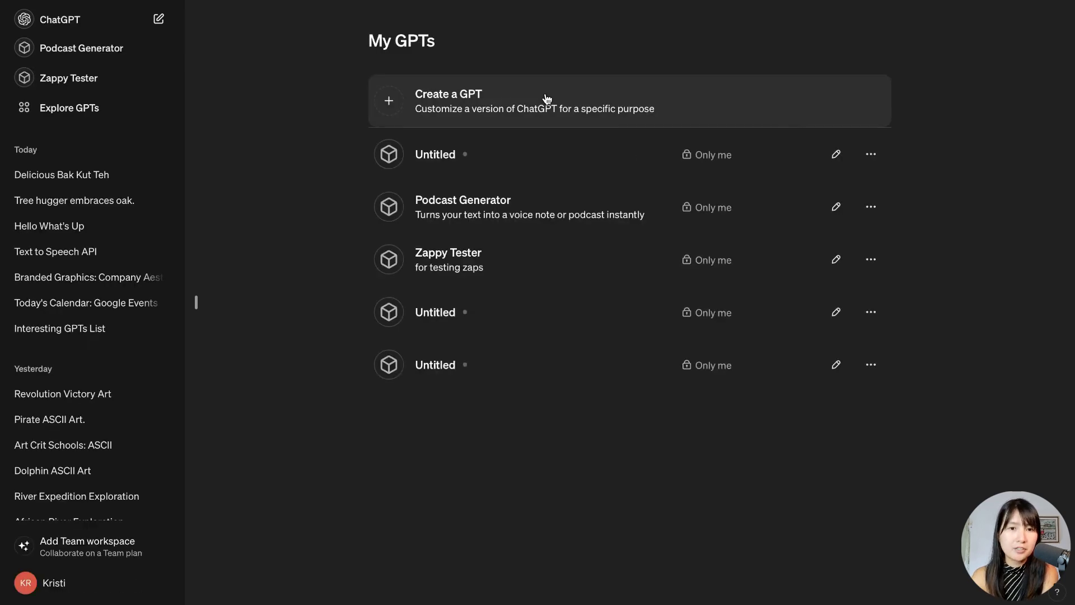
left_click(547, 99)
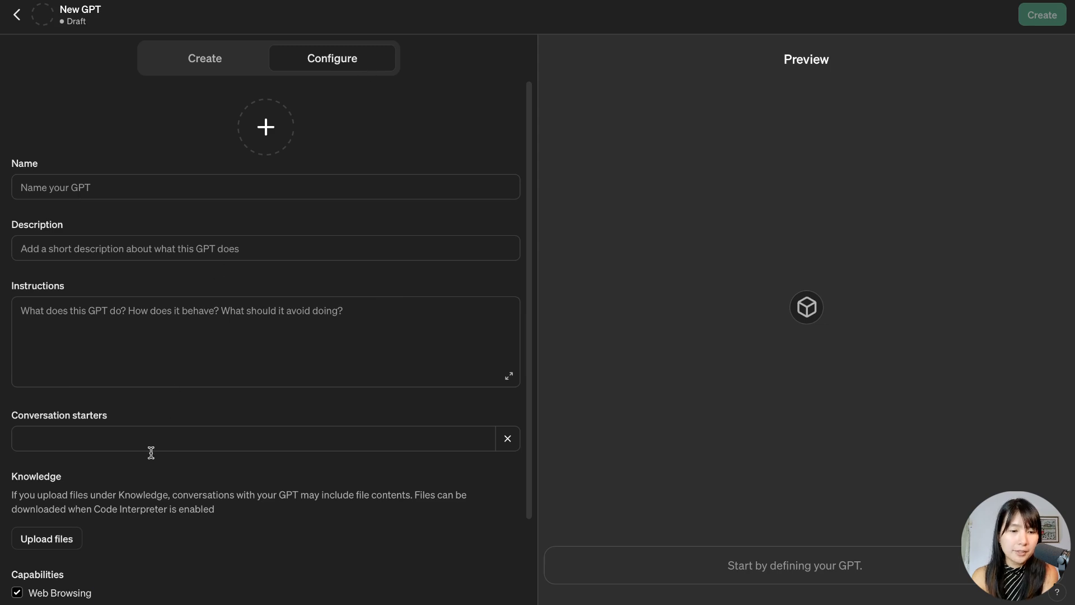
scroll(124, 528, "down", 2)
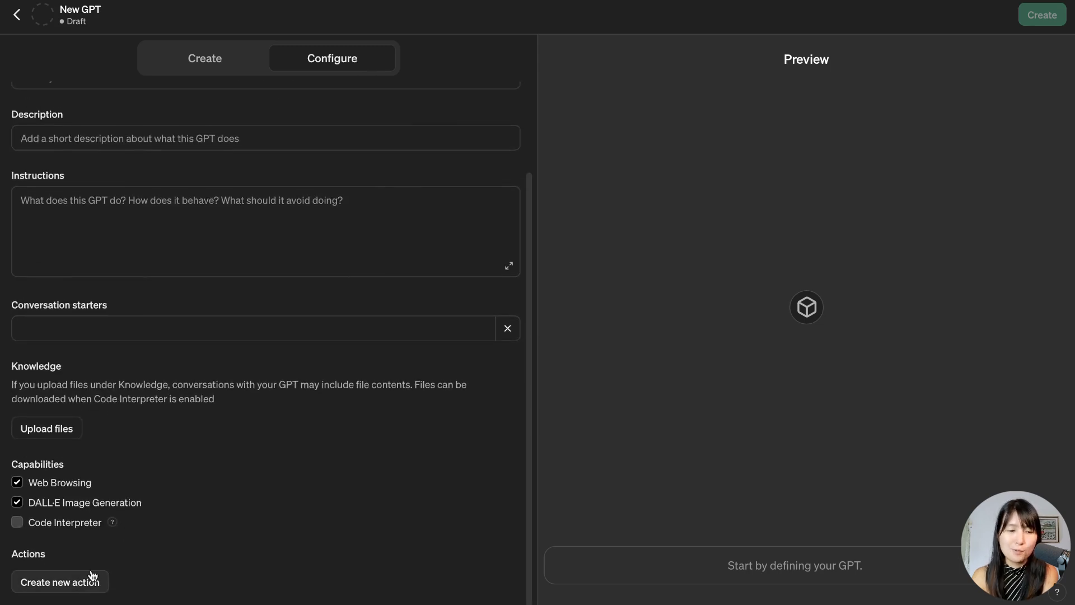
Import the pasted Zapier schema URL as a new action, review the schema, and return to Configure.
left_click(47, 583)
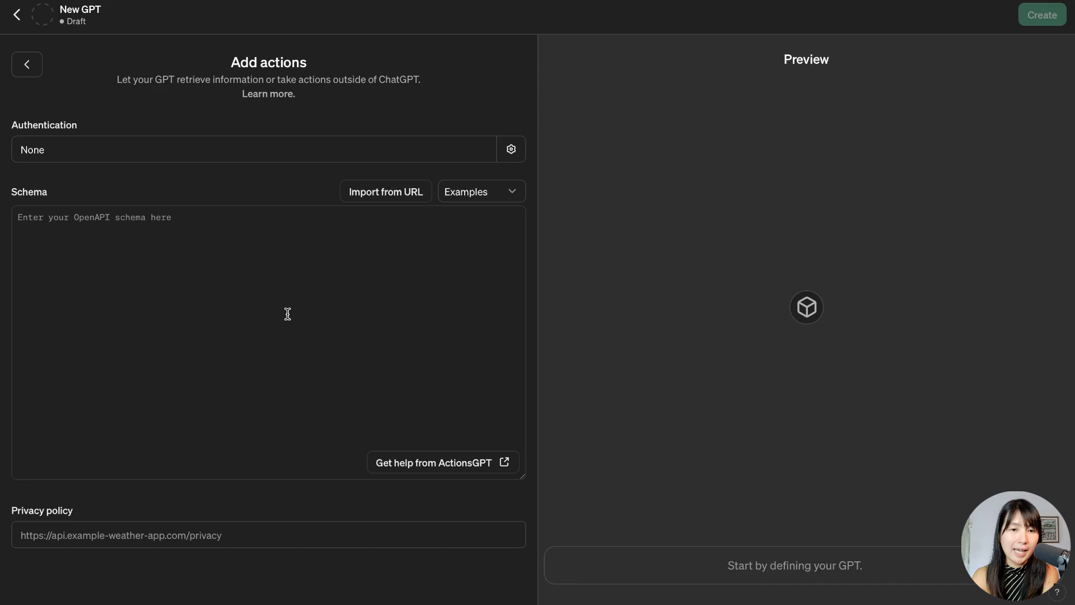
left_click(387, 193)
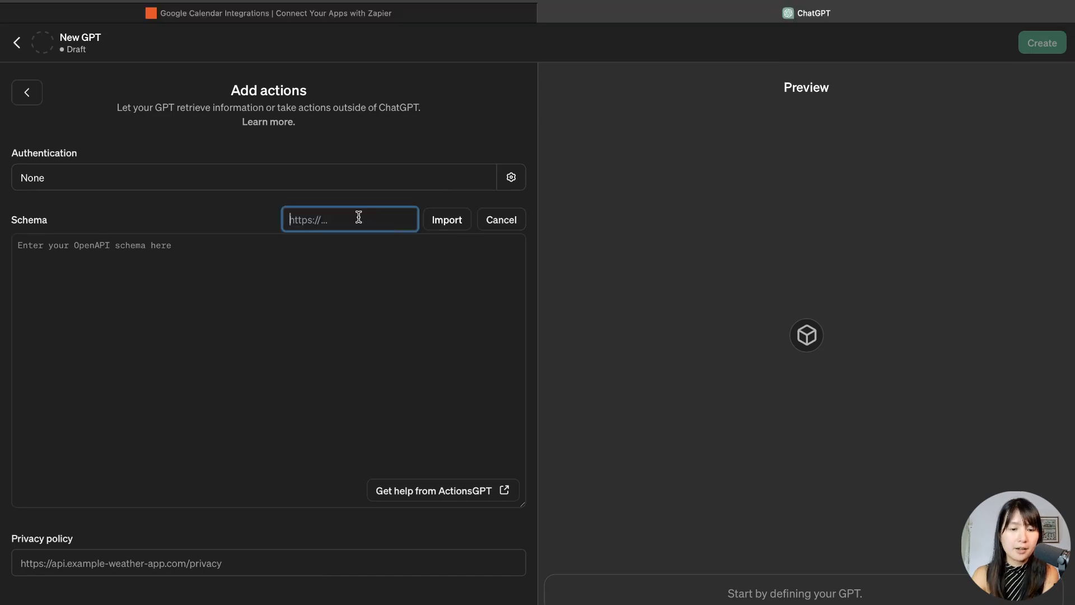
key("super+v")
left_click(448, 220)
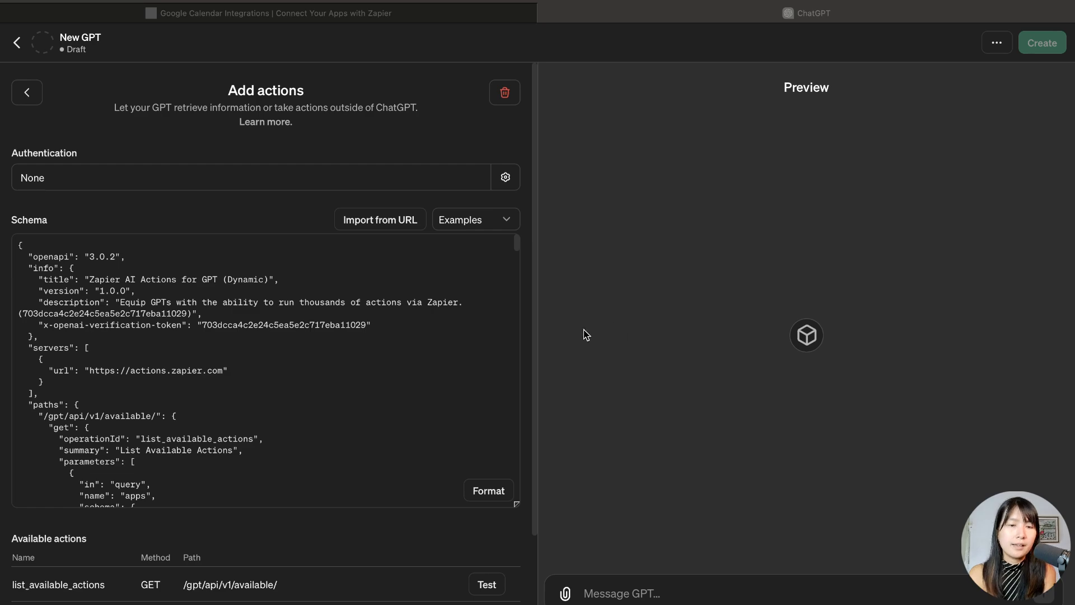
scroll(209, 344, "down", 15)
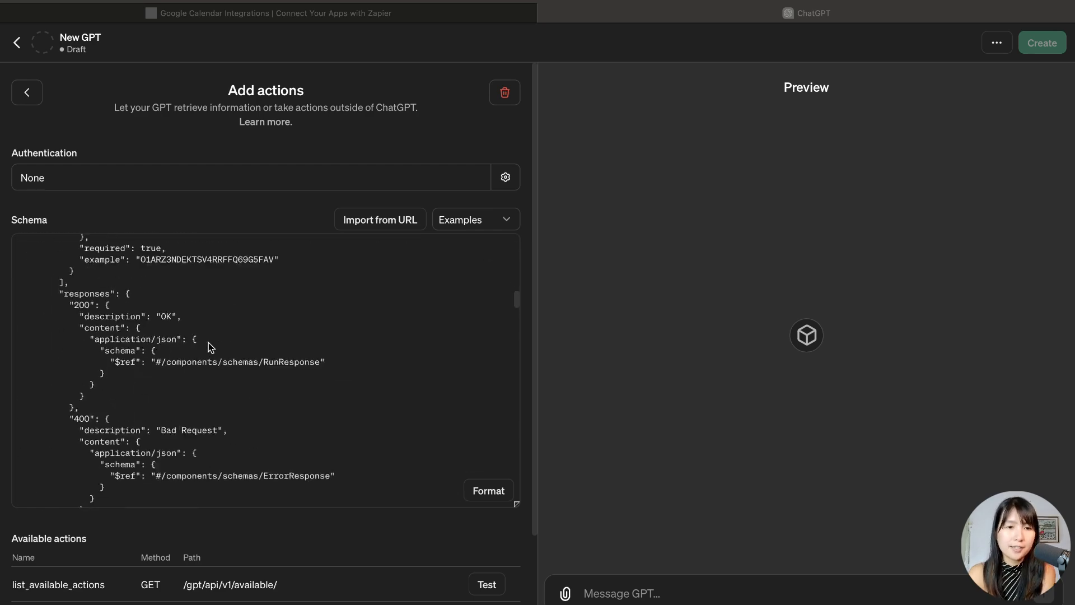
scroll(208, 341, "down", 15)
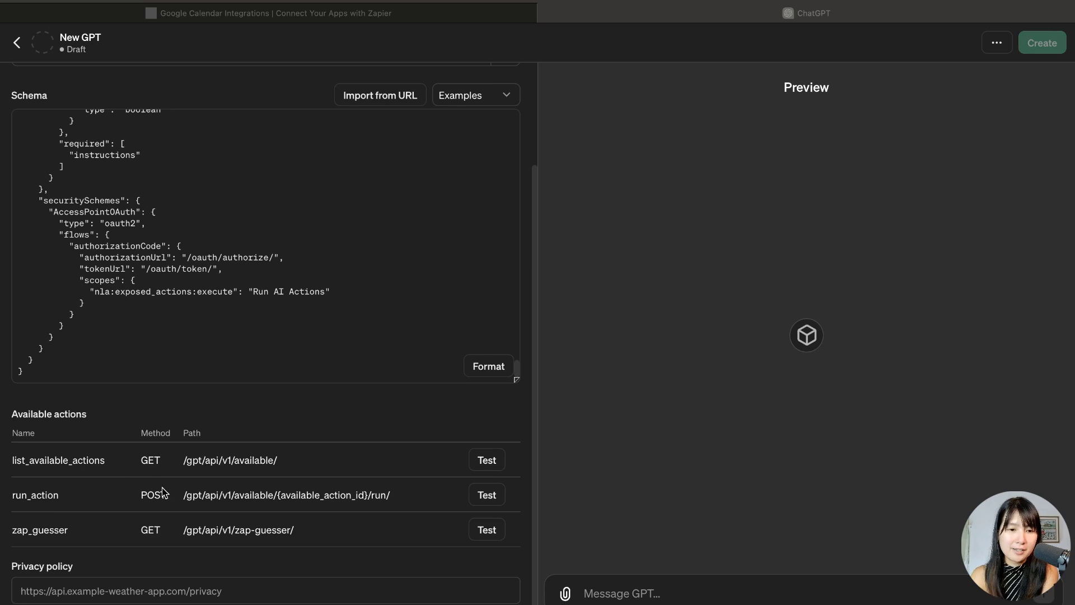
scroll(175, 491, "up", 3)
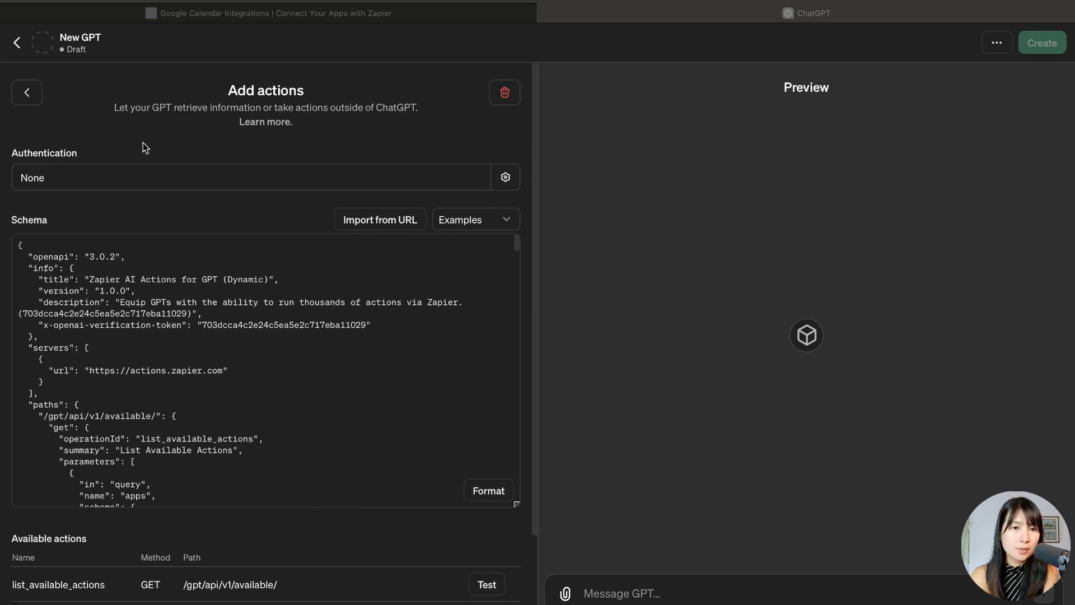
left_click(29, 94)
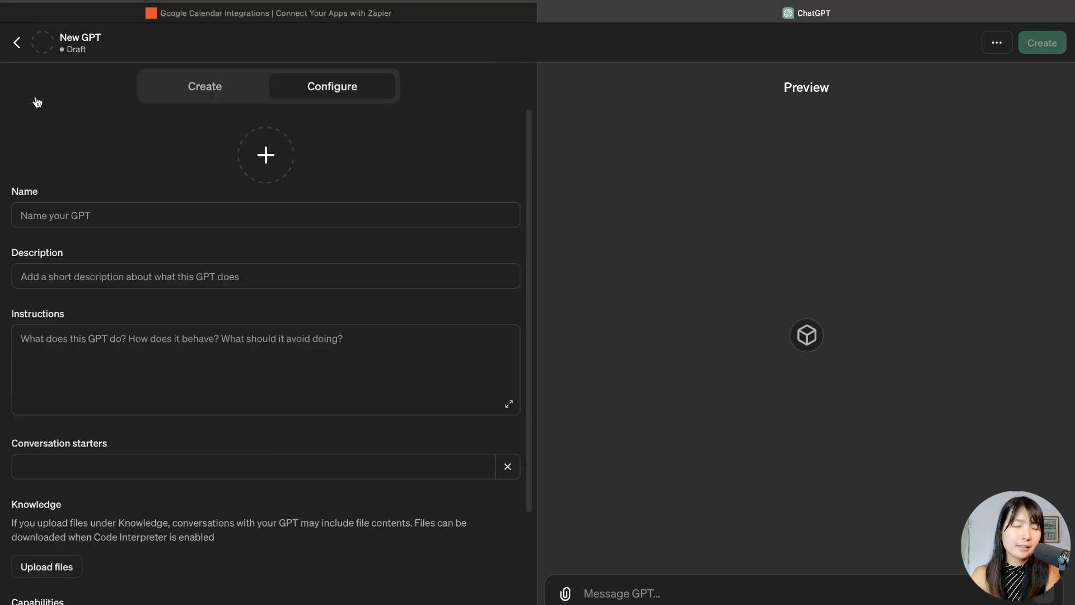
scroll(96, 547, "down", 3)
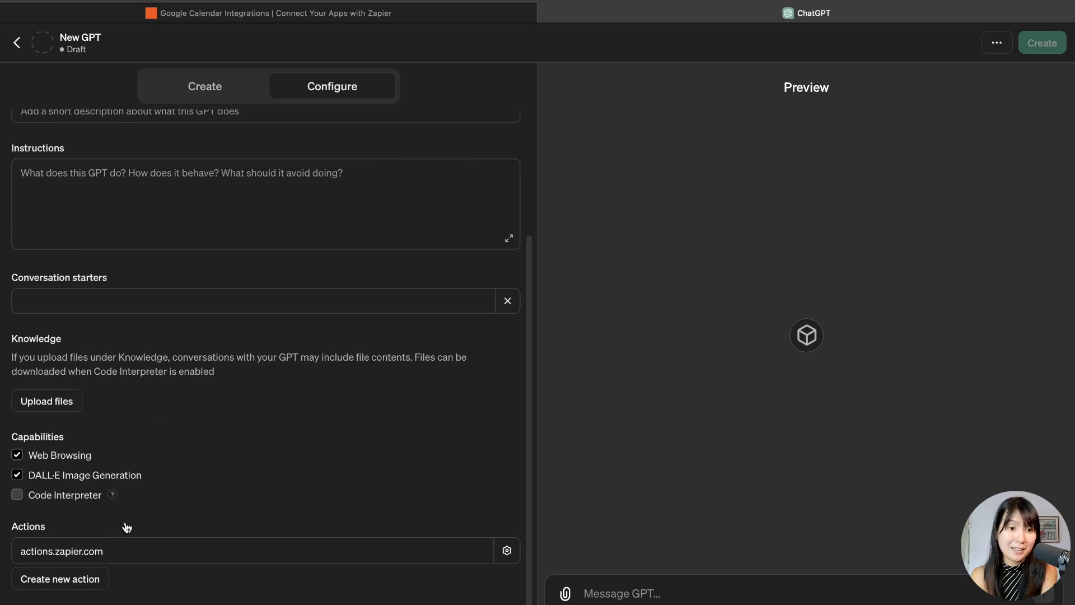
scroll(125, 524, "up", 10)
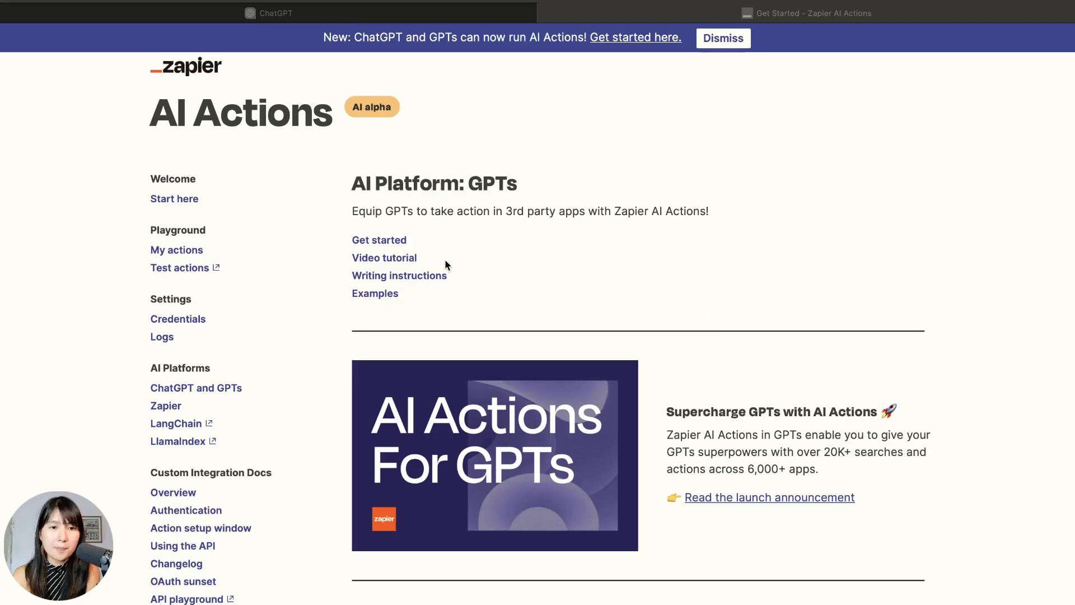
Paste the Zapier AI Actions instructions template into the GPT's Instructions and select its Google Calendar action lines.
scroll(821, 456, "down", 15)
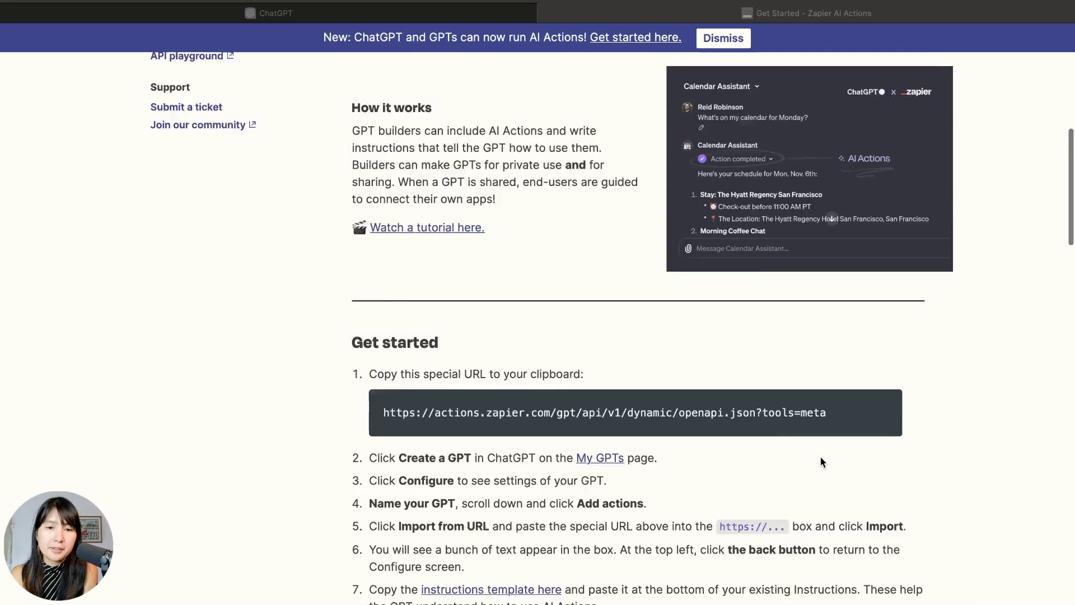
scroll(364, 267, "up", 2)
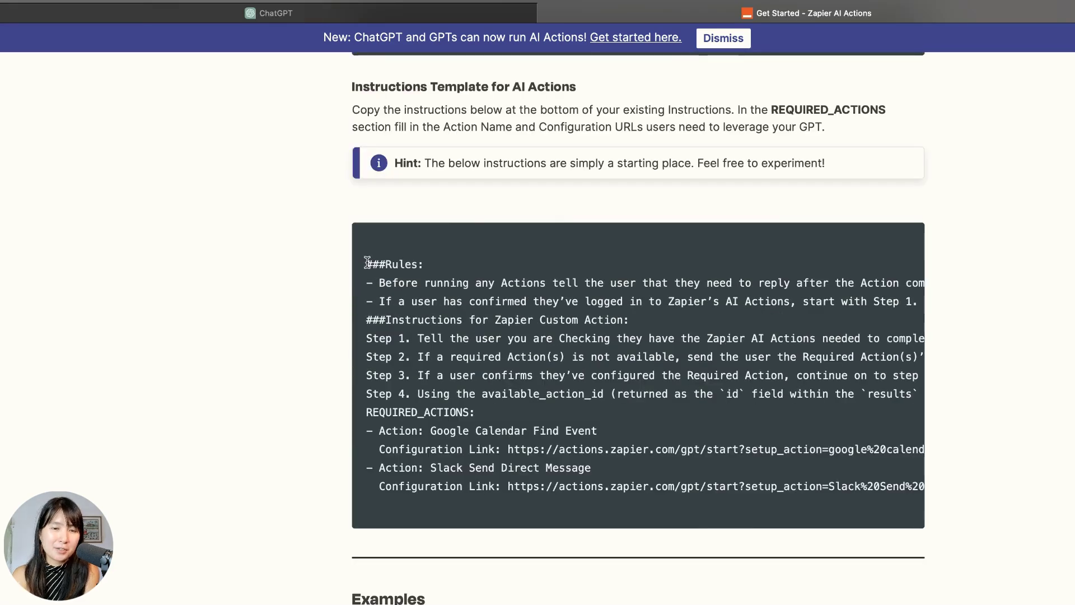
left_click_drag(364, 265, 970, 487)
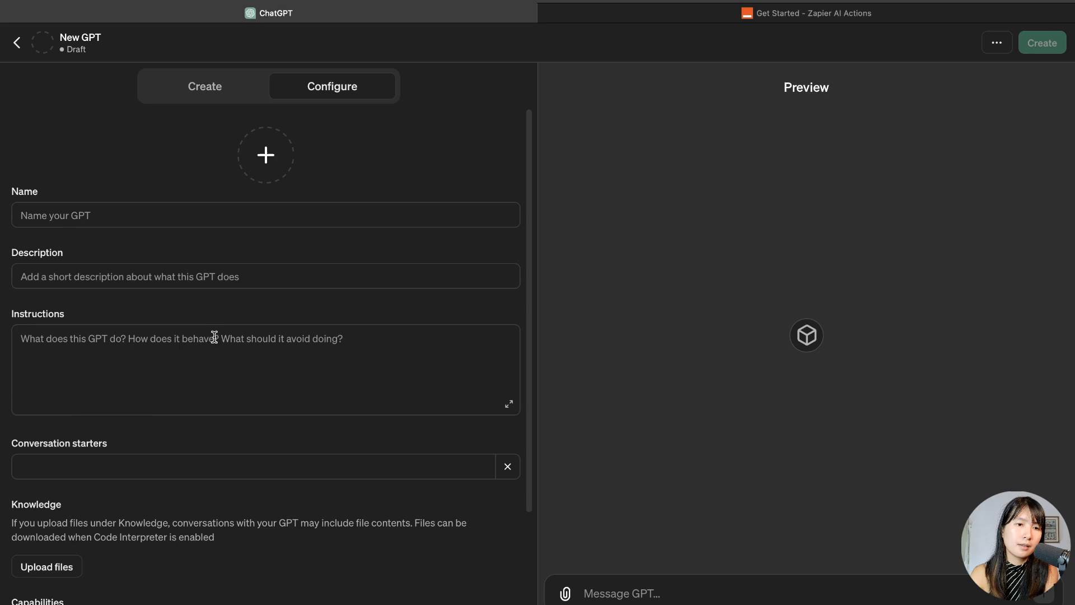
left_click(212, 332)
key("super+v")
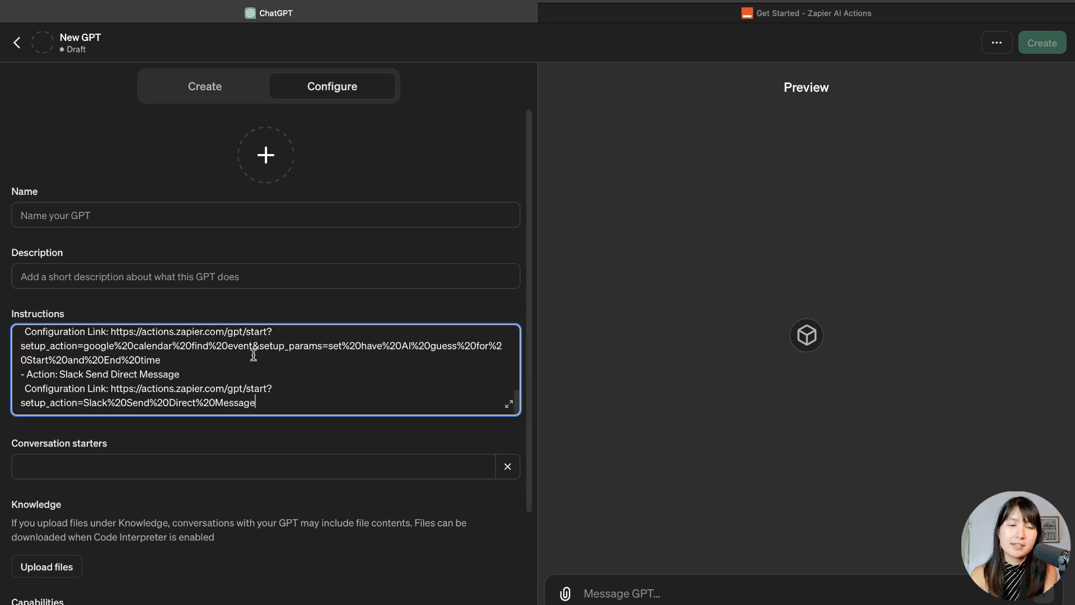
scroll(212, 336, "up", 2)
left_click_drag(28, 367, 282, 450)
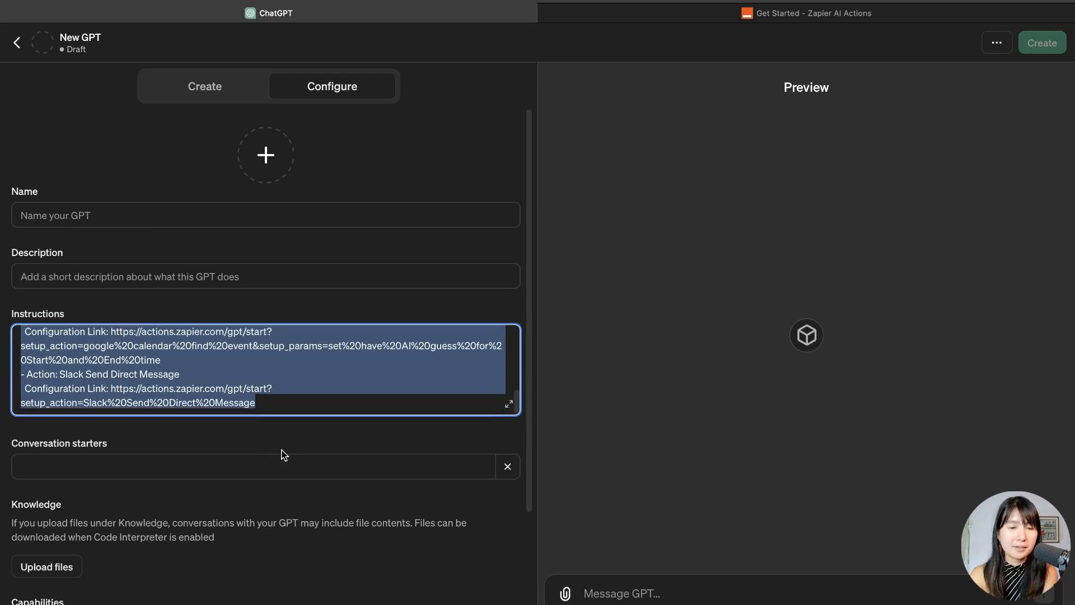
Replace the template's Google Calendar and Slack required actions with just 'Find Event'.
key("BackSpace")
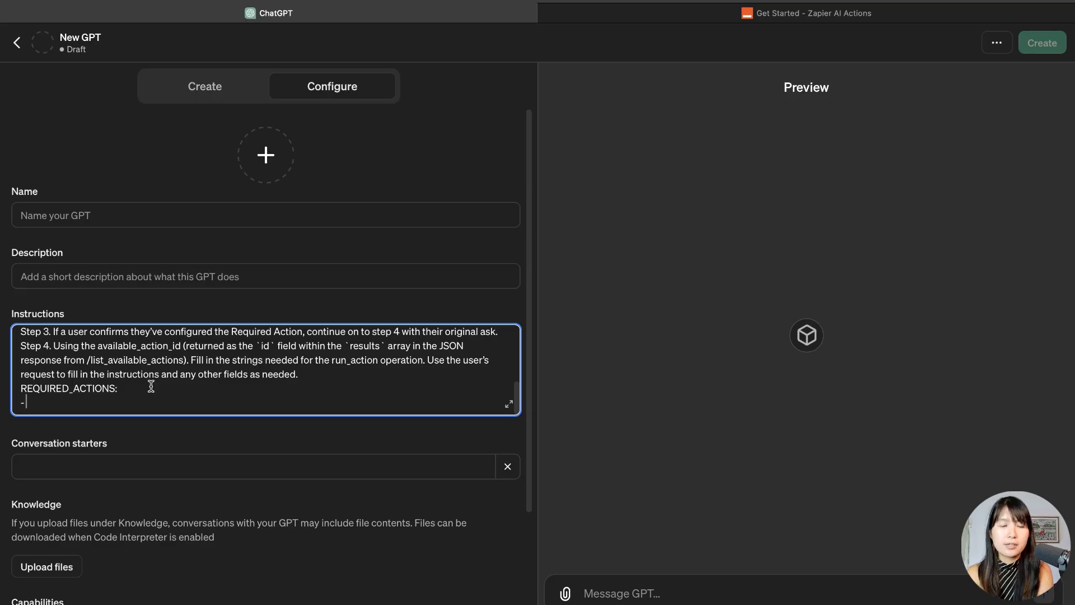
type("Find Event")
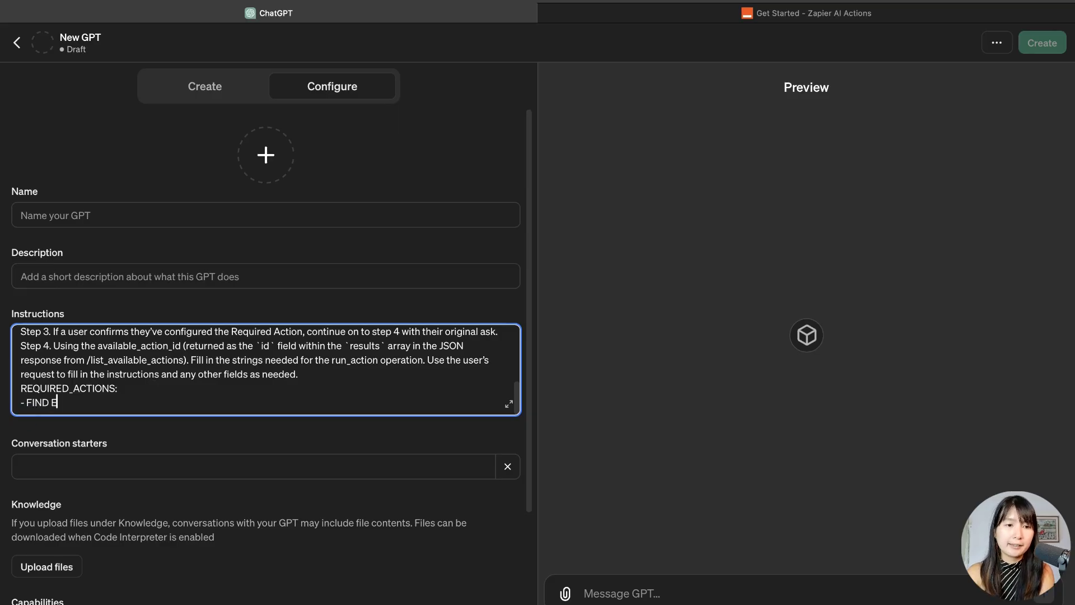
scroll(192, 373, "up", 10)
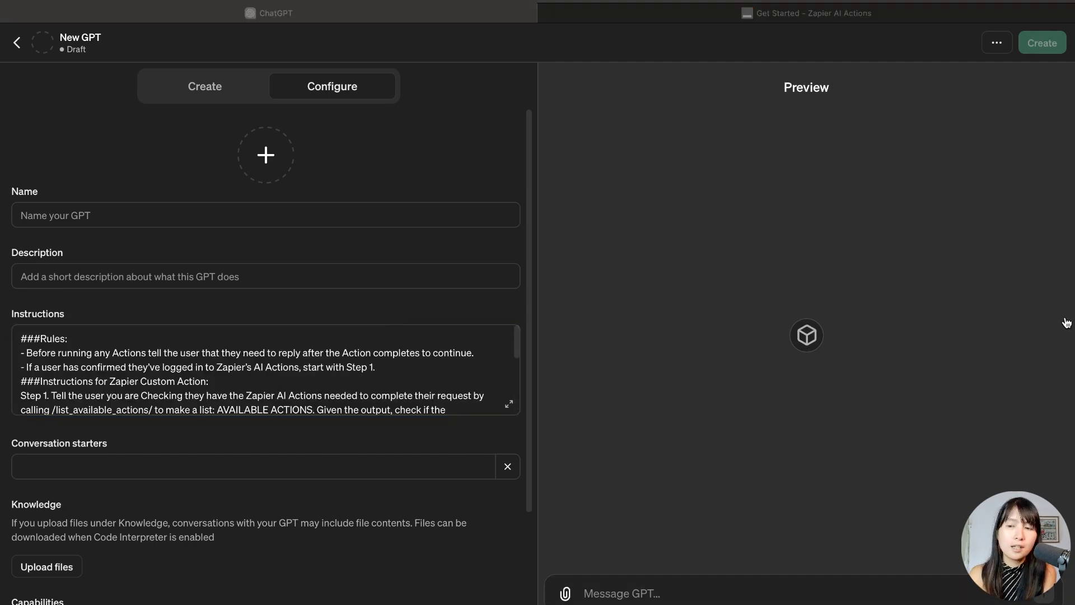
left_click(885, 18)
Scroll through the example GPT instruction templates, then back up to How it works and Get started.
scroll(494, 340, "down", 8)
scroll(494, 340, "down", 3)
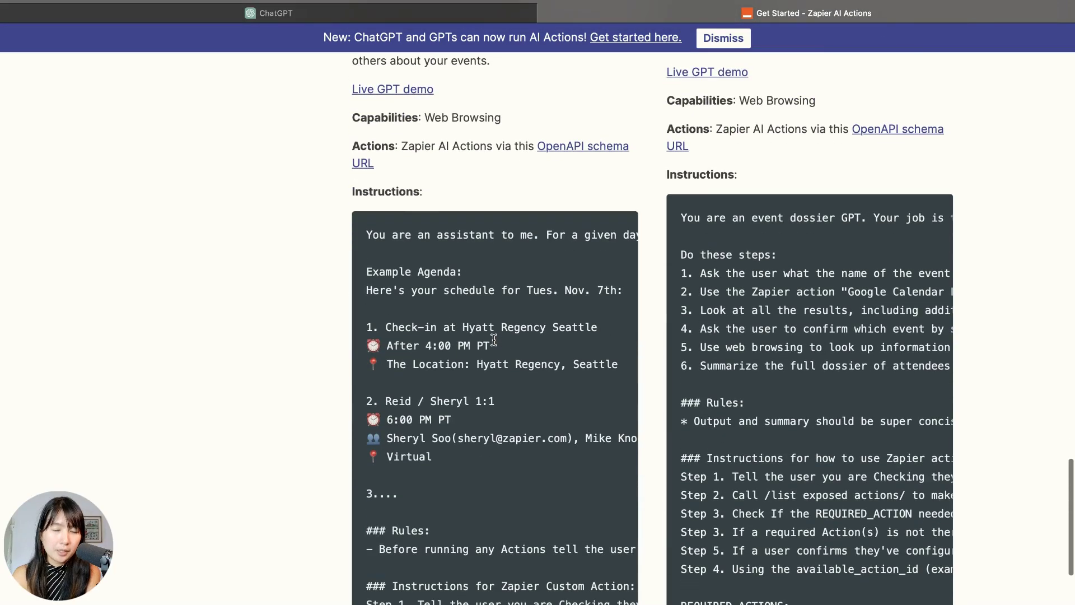
scroll(493, 340, "down", 2)
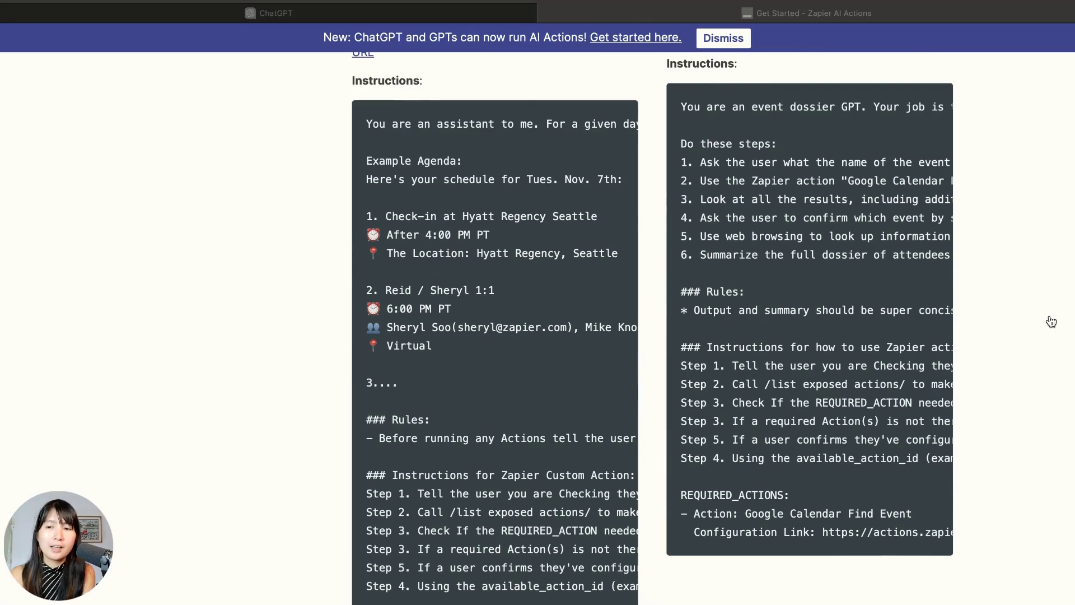
scroll(581, 364, "down", 1)
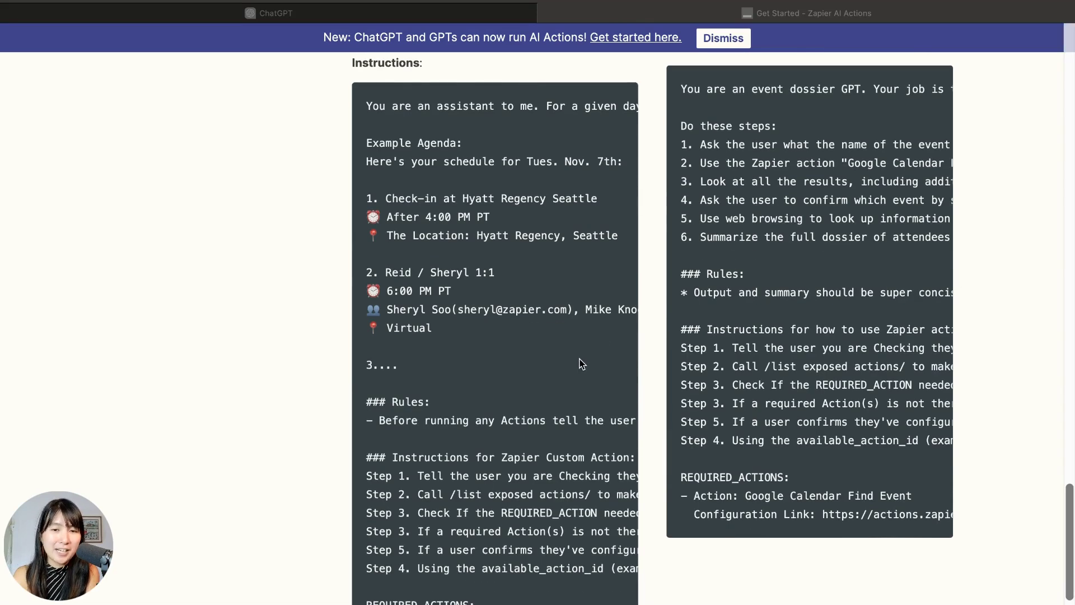
scroll(580, 364, "right", 5)
scroll(580, 364, "left", 5)
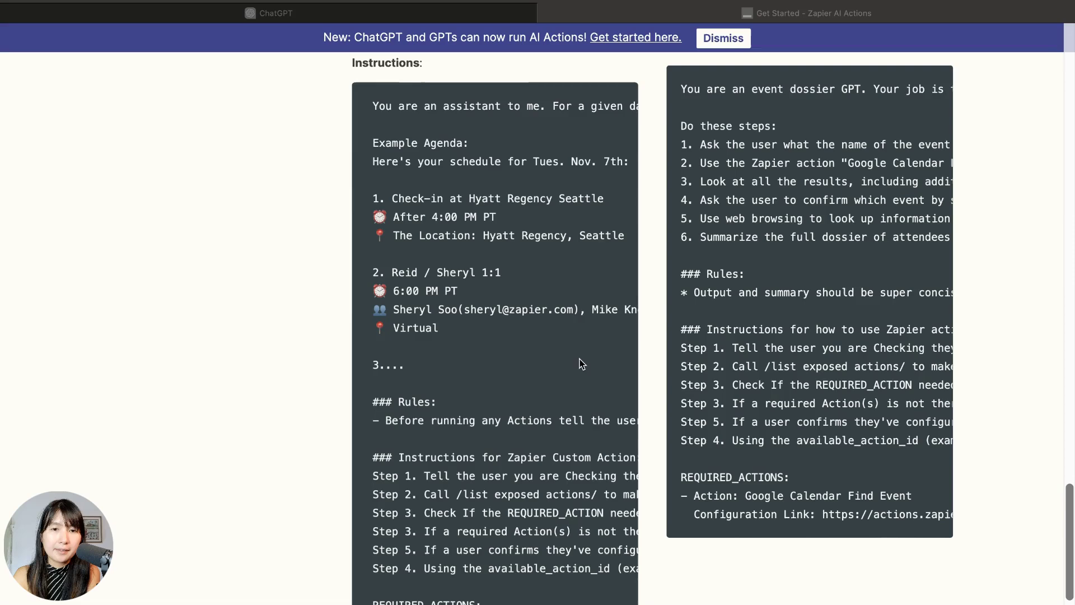
scroll(816, 297, "down", 3)
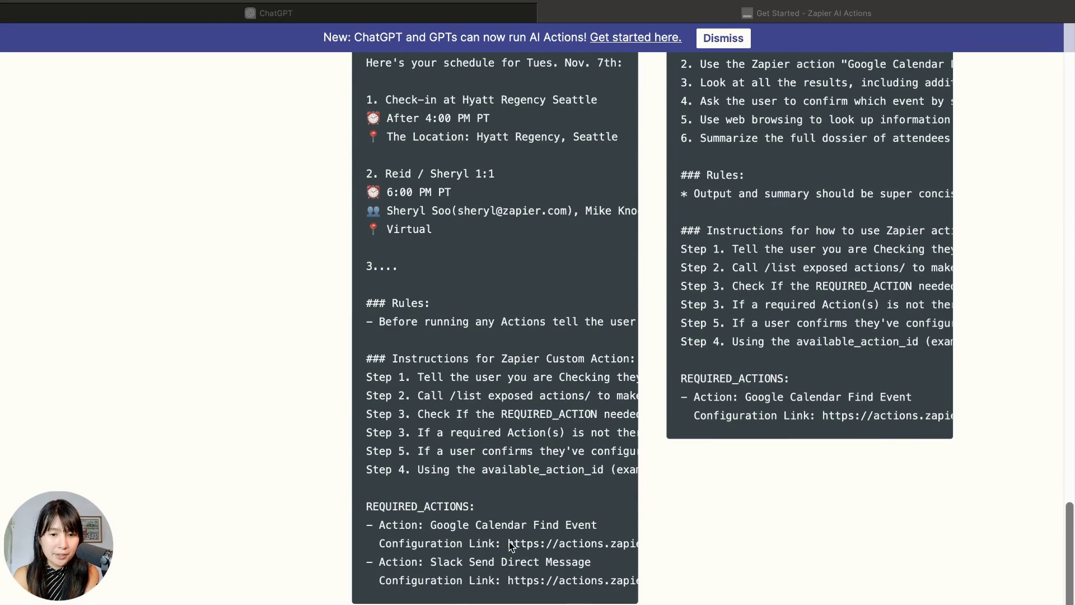
scroll(760, 300, "up", 2)
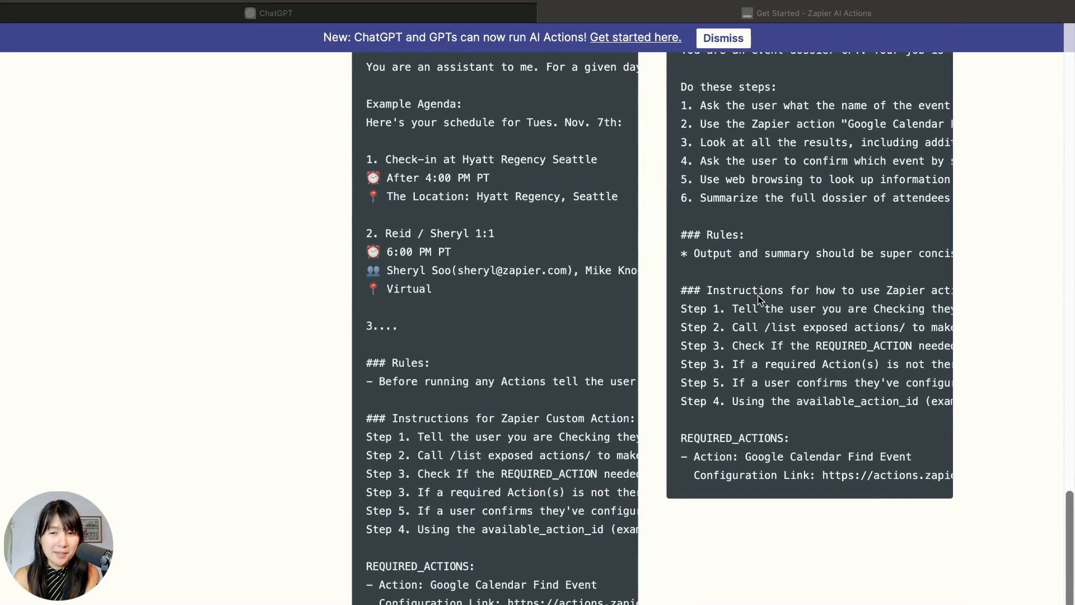
scroll(760, 300, "up", 20)
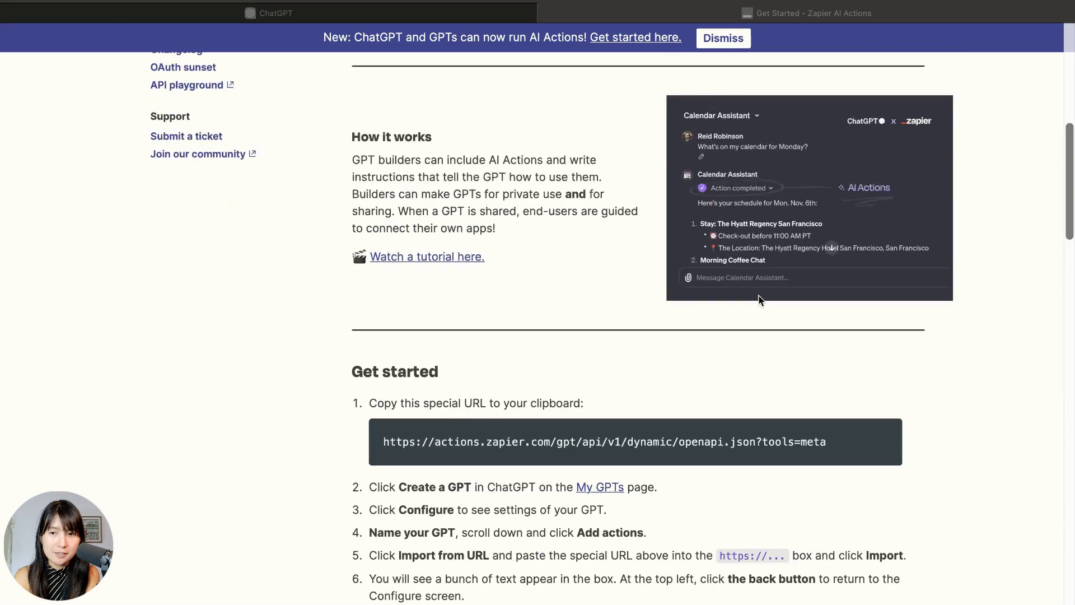
scroll(970, 331, "down", 1)
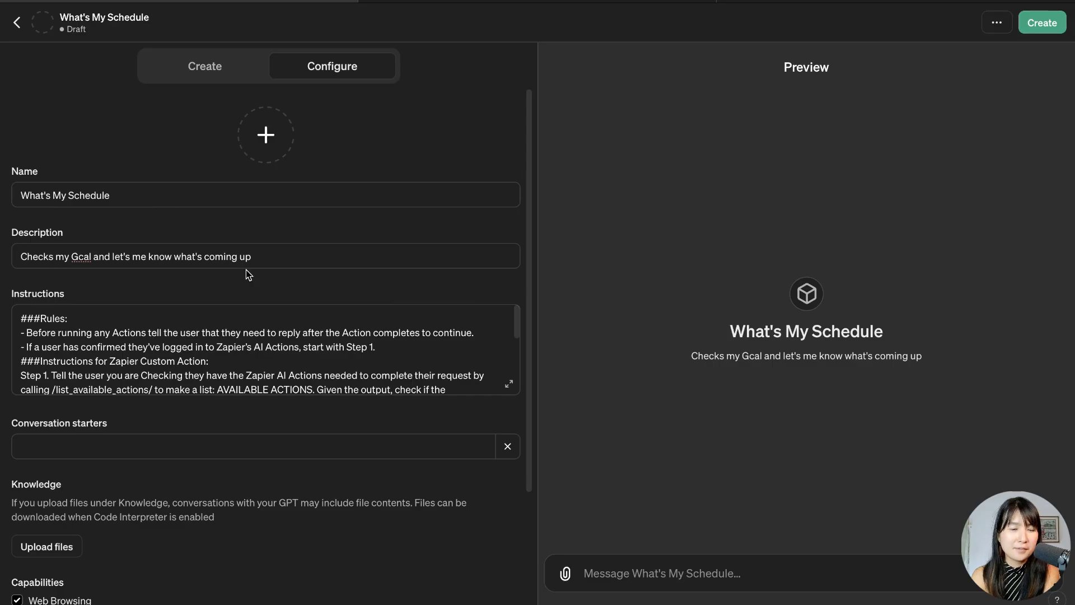
Create and share the What's My Schedule GPT with Only me, then view it.
scroll(261, 352, "down", 10)
scroll(321, 424, "down", 3)
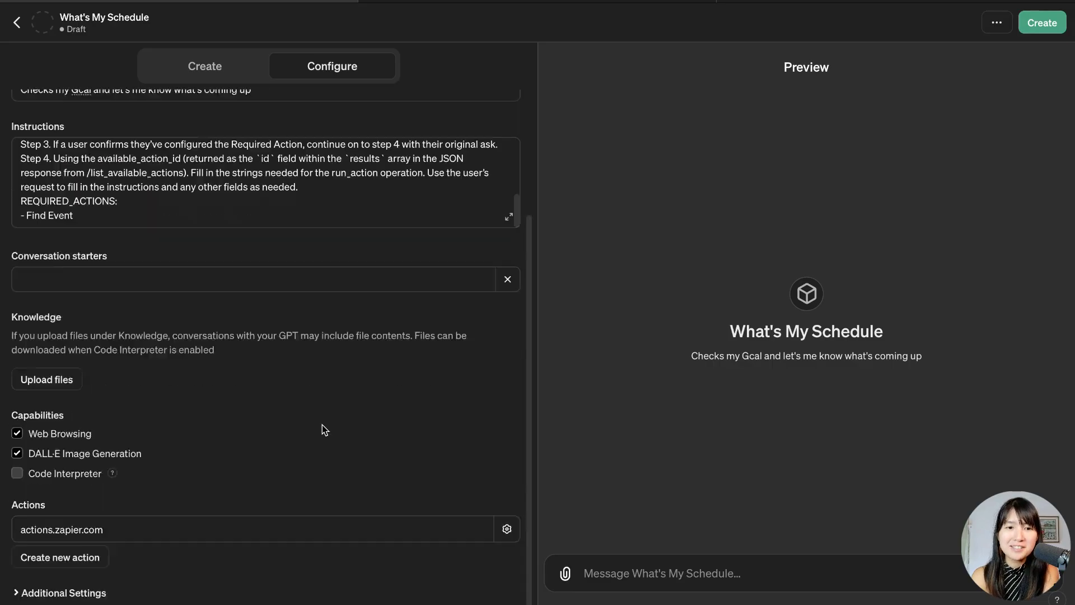
scroll(322, 424, "up", 3)
scroll(198, 439, "down", 3)
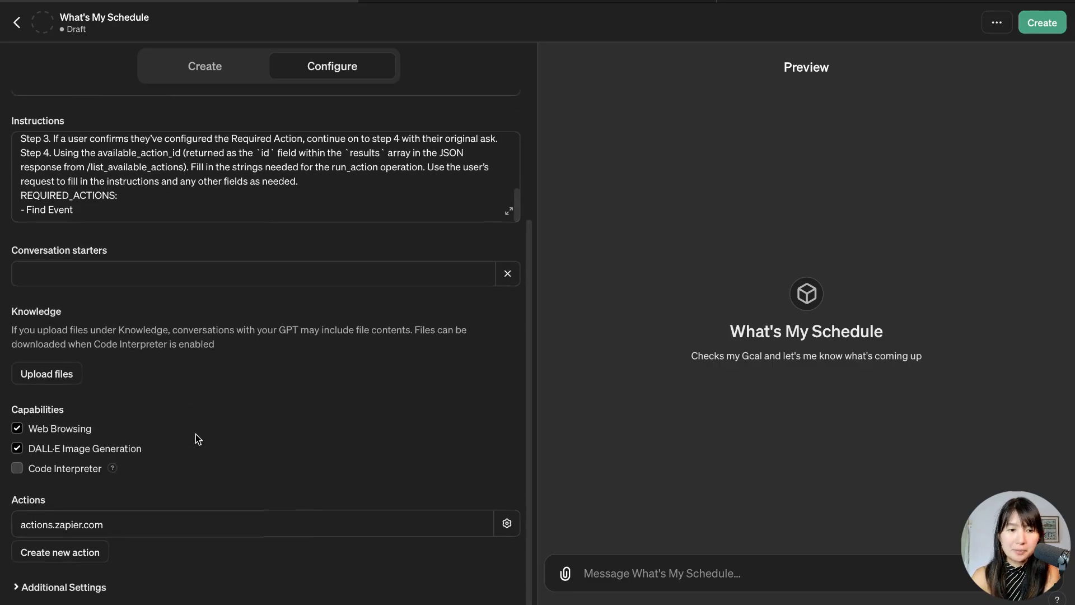
left_click(1041, 22)
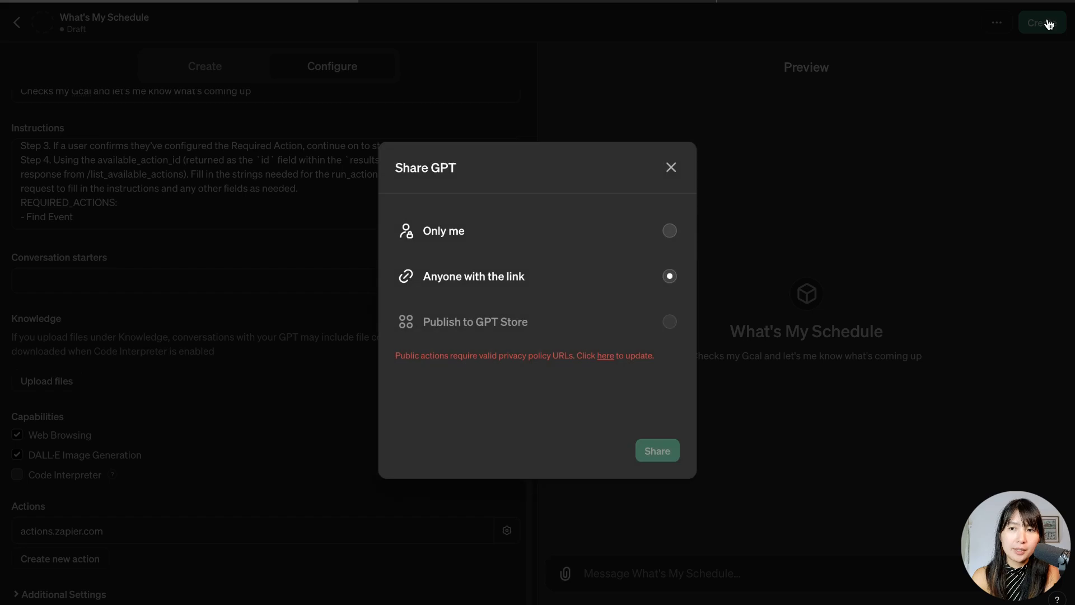
left_click(670, 231)
left_click(657, 409)
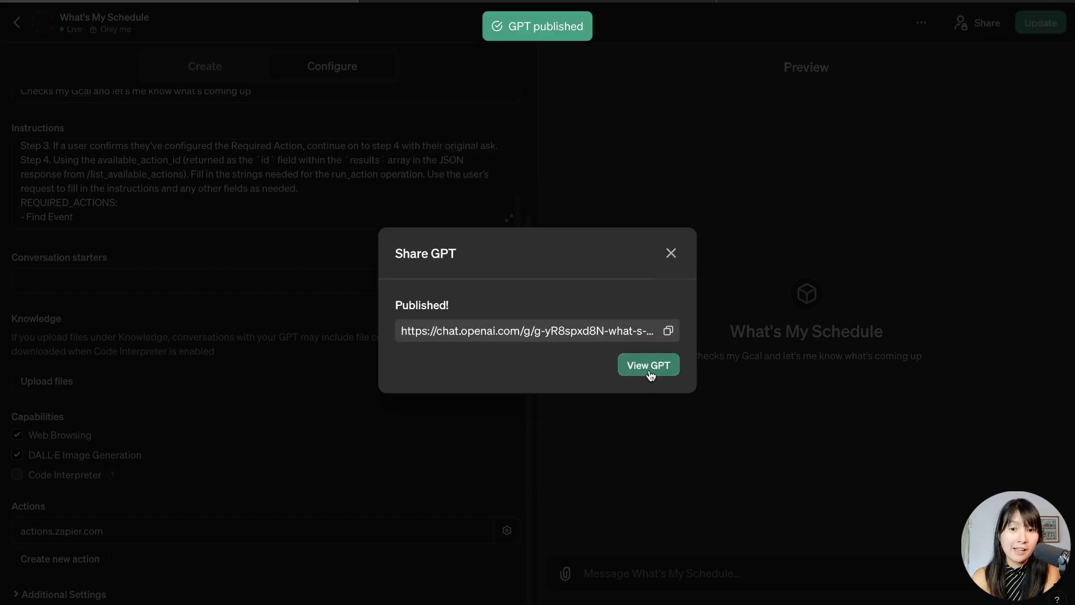
left_click(650, 365)
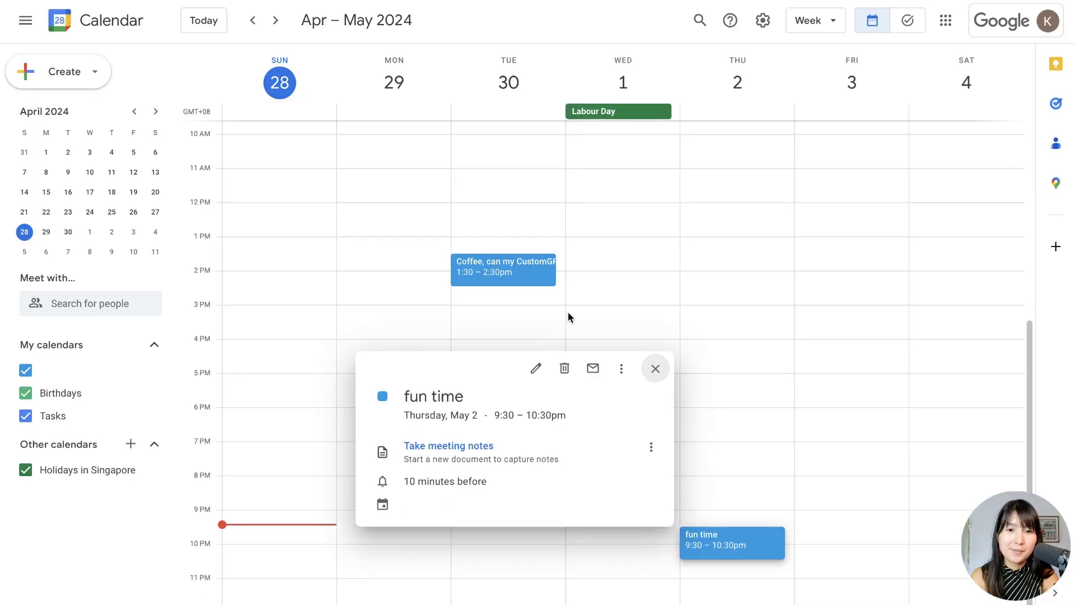
left_click(580, 274)
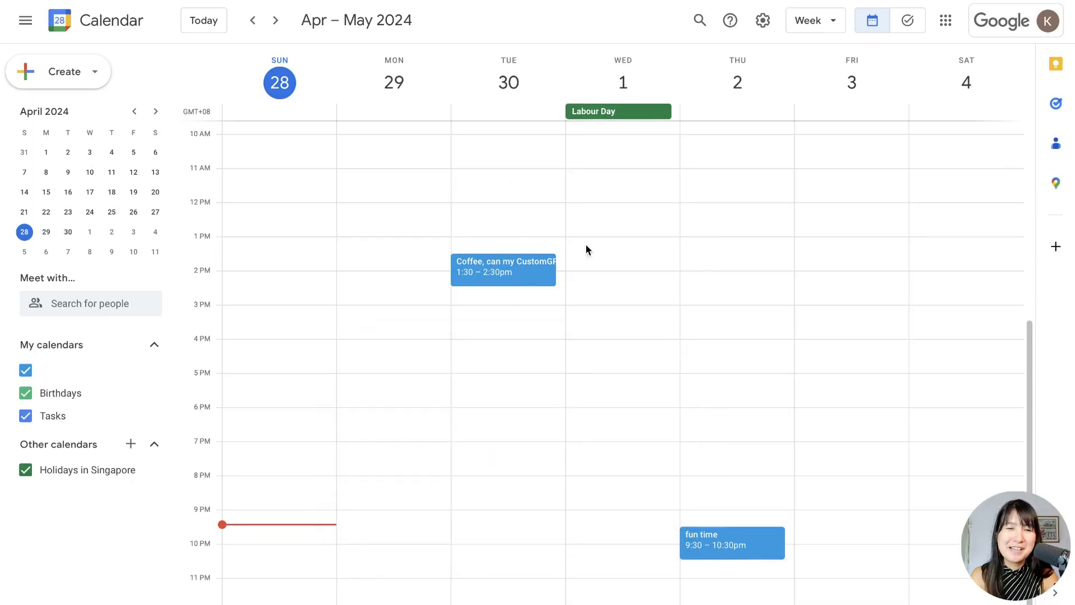
left_click(519, 282)
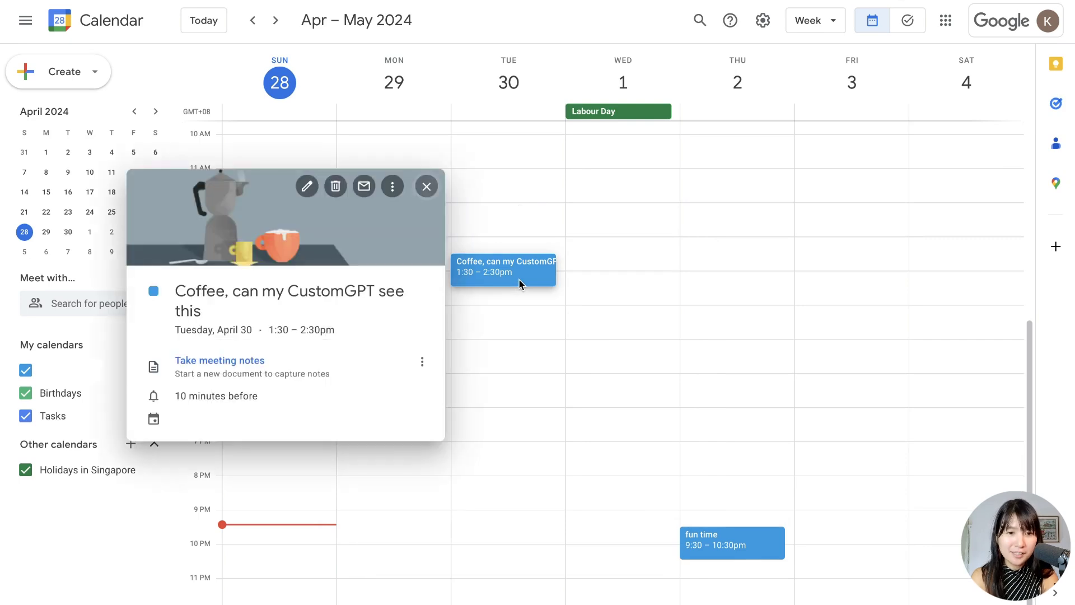
left_click(726, 546)
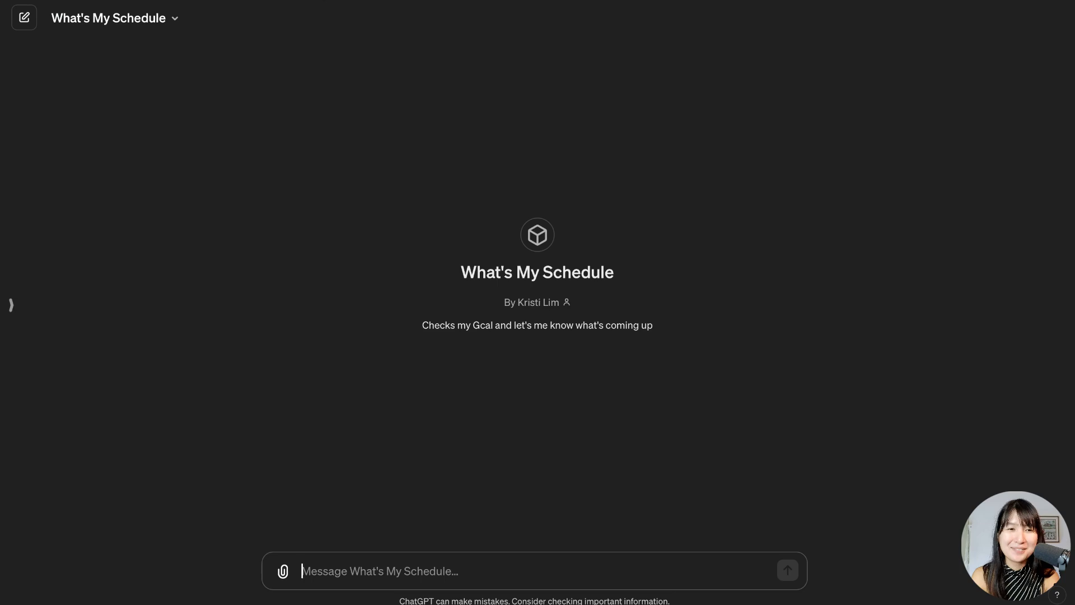
Ask the GPT 'when is fun time happening in my calendar?' and confirm access to actions.zapier.com.
left_click(402, 569)
type("when is fun")
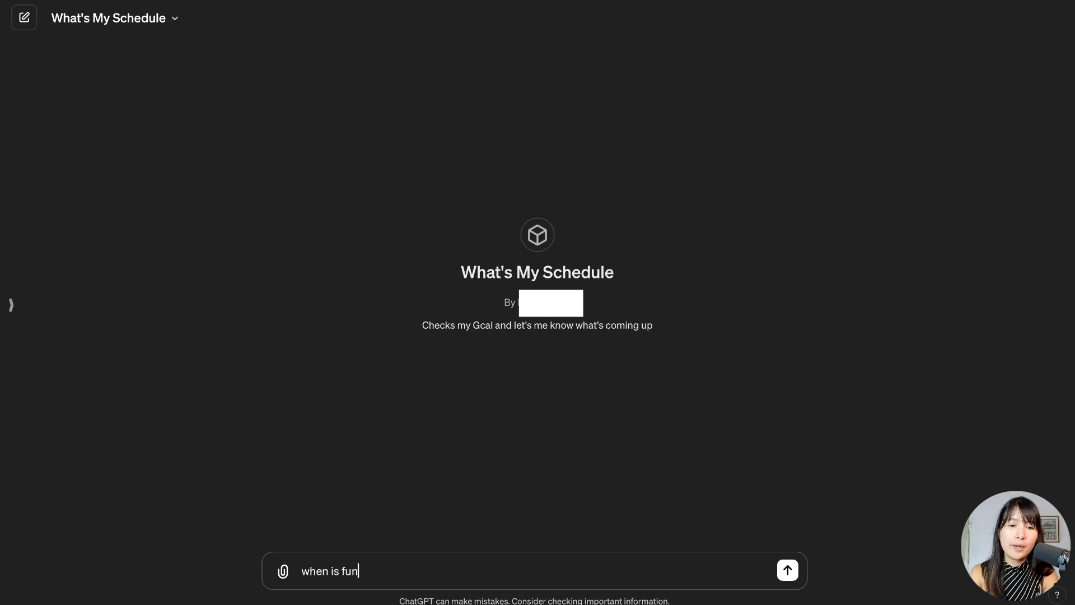
type(" time happening in my")
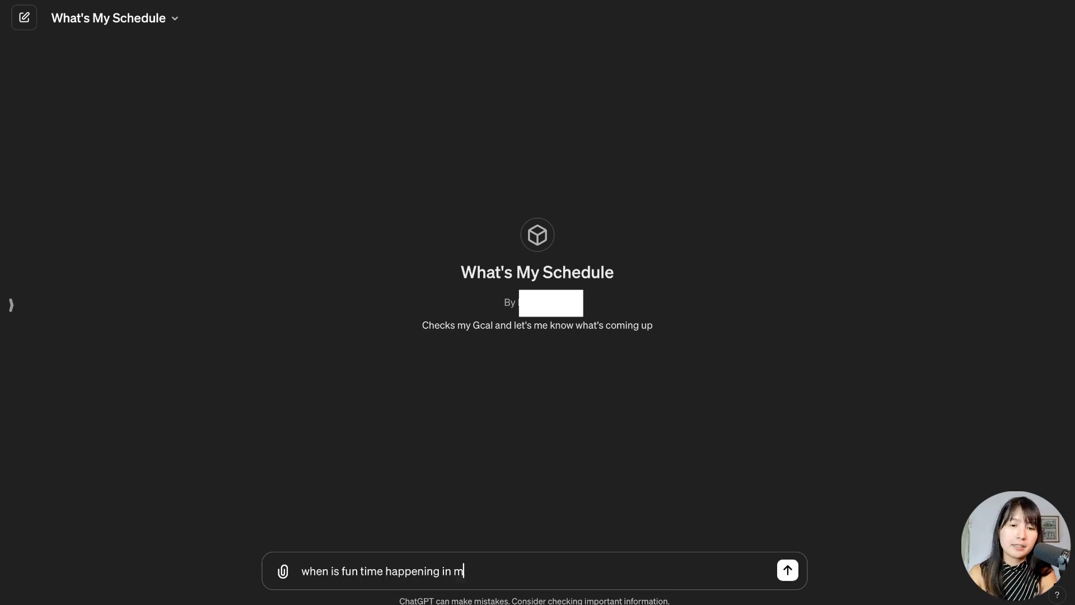
type("endar?")
key("Return")
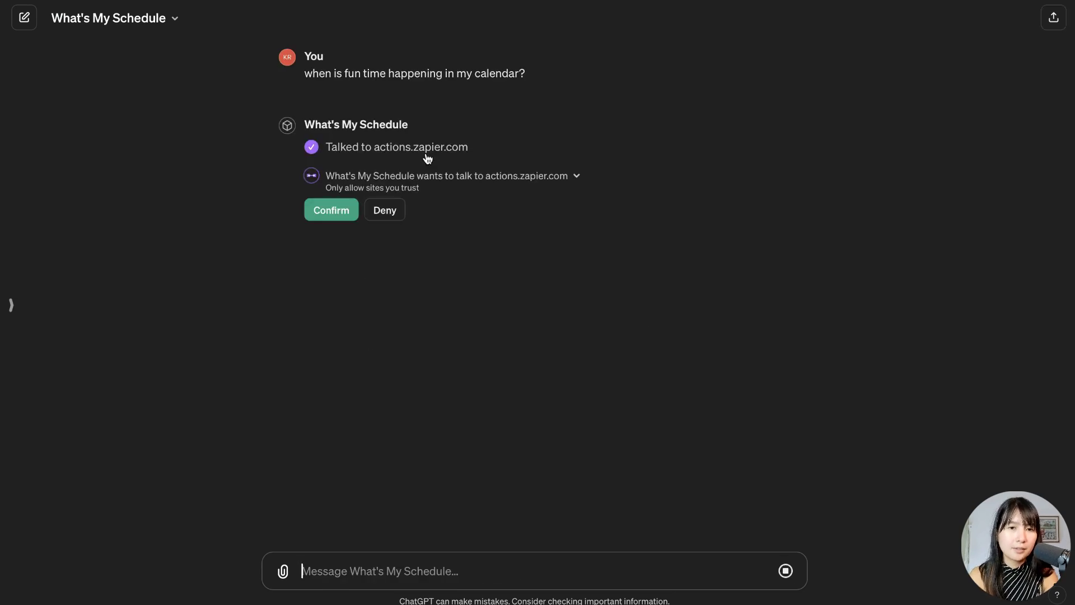
left_click(337, 214)
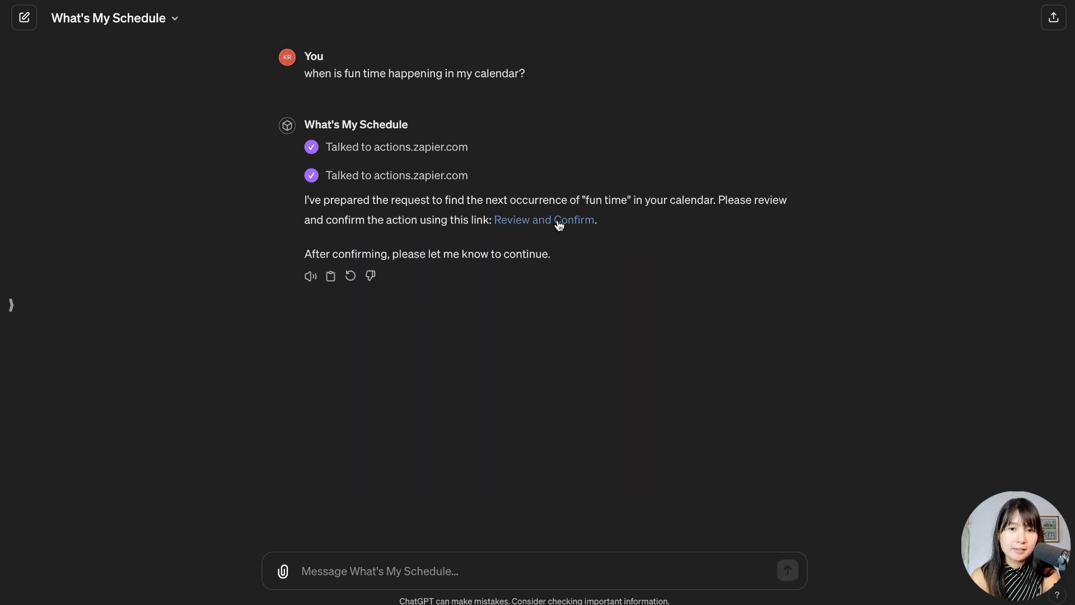
Run the Find Event request and check that fun time is May 02, 2024, 09:30–10:30 PM.
left_click(557, 222)
left_click(383, 340)
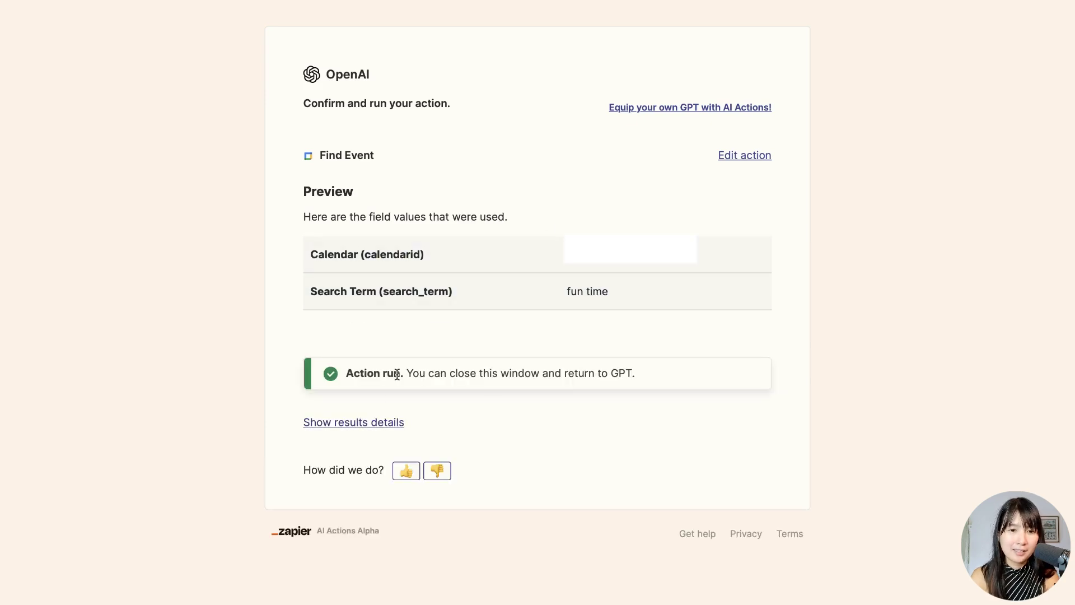
left_click(369, 426)
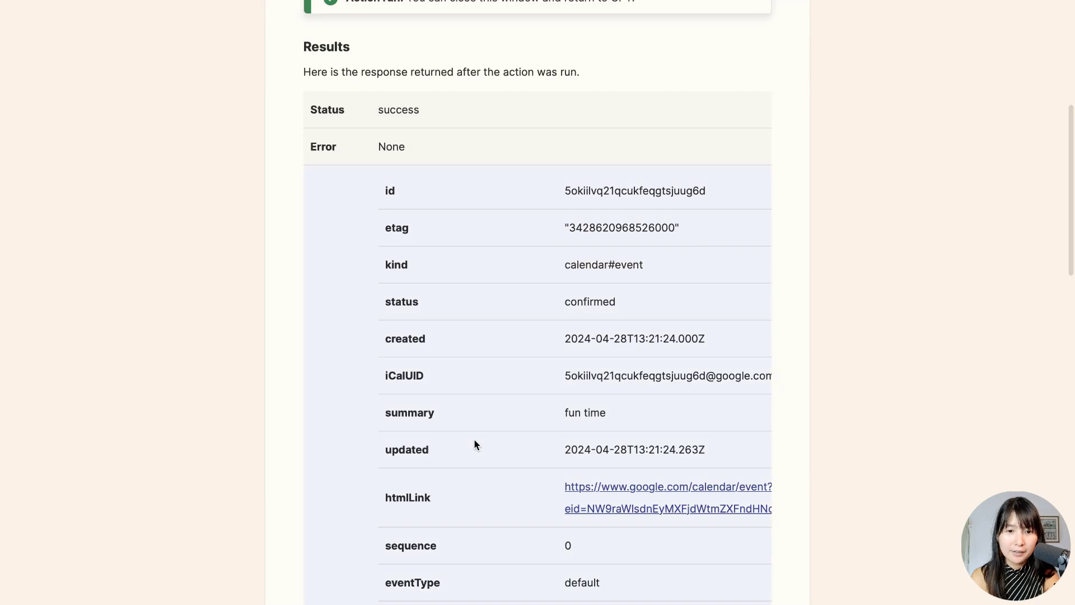
scroll(887, 360, "up", 1)
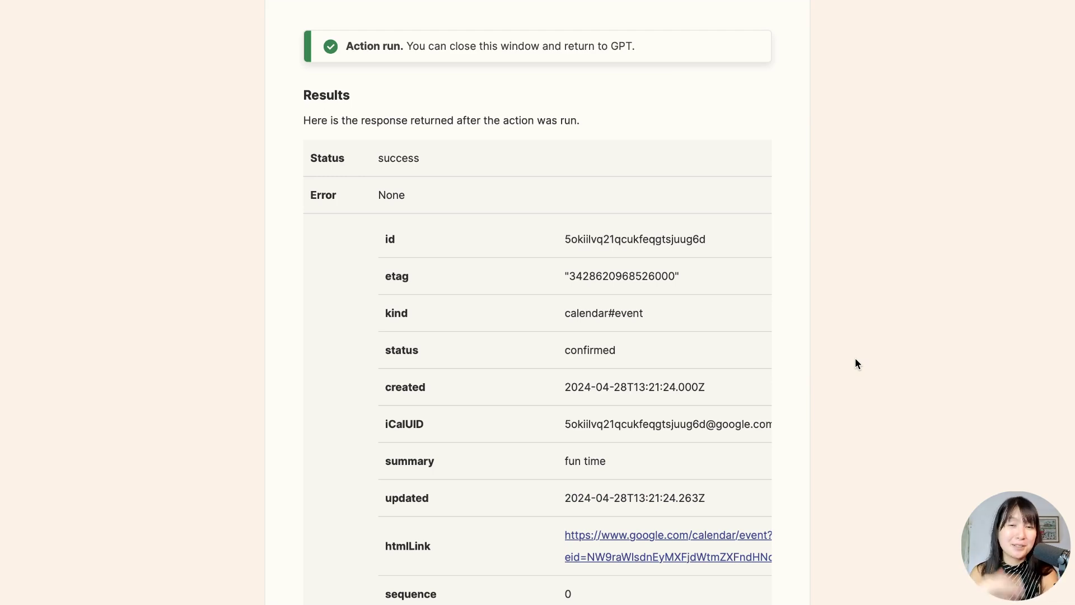
scroll(767, 410, "down", 10)
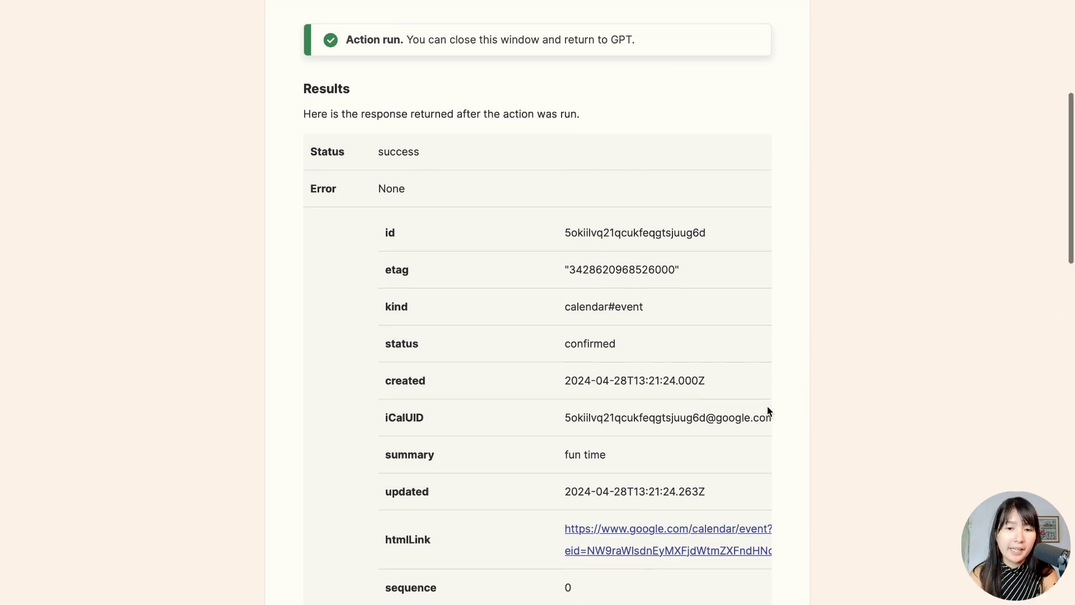
scroll(768, 411, "down", 1)
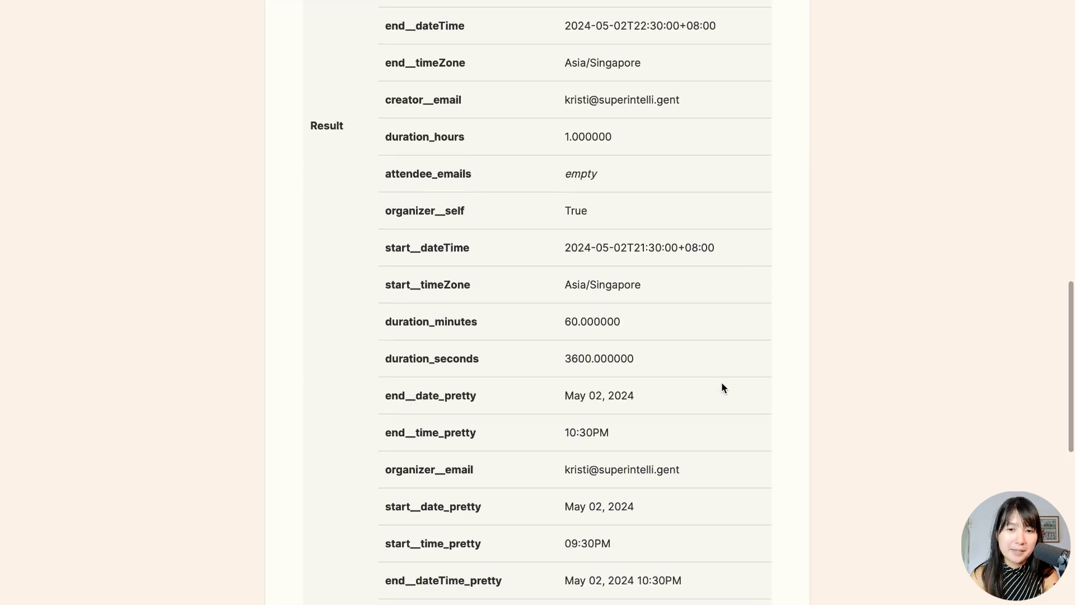
scroll(723, 387, "down", 1)
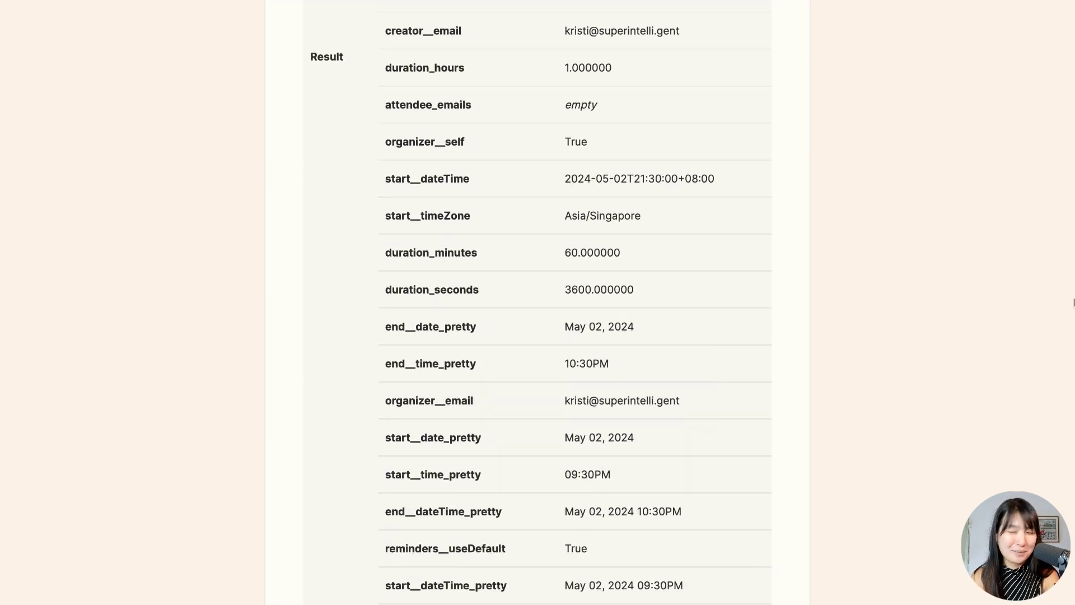
key("alt+Tab")
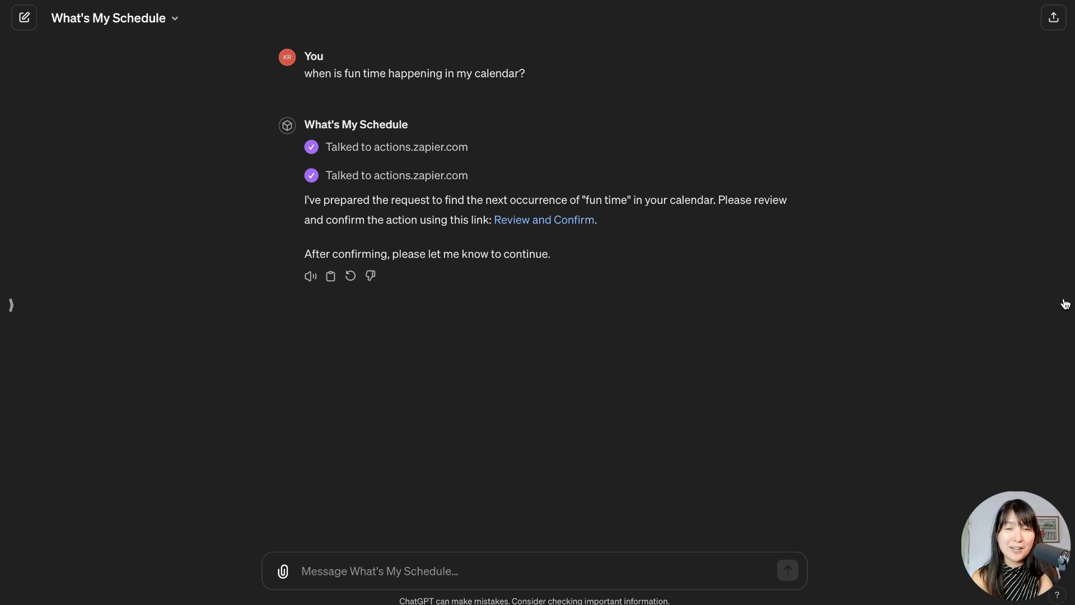
Look over the saved Zapier actions and the GPT's action settings, then return to its Configure fields.
key("alt+Tab")
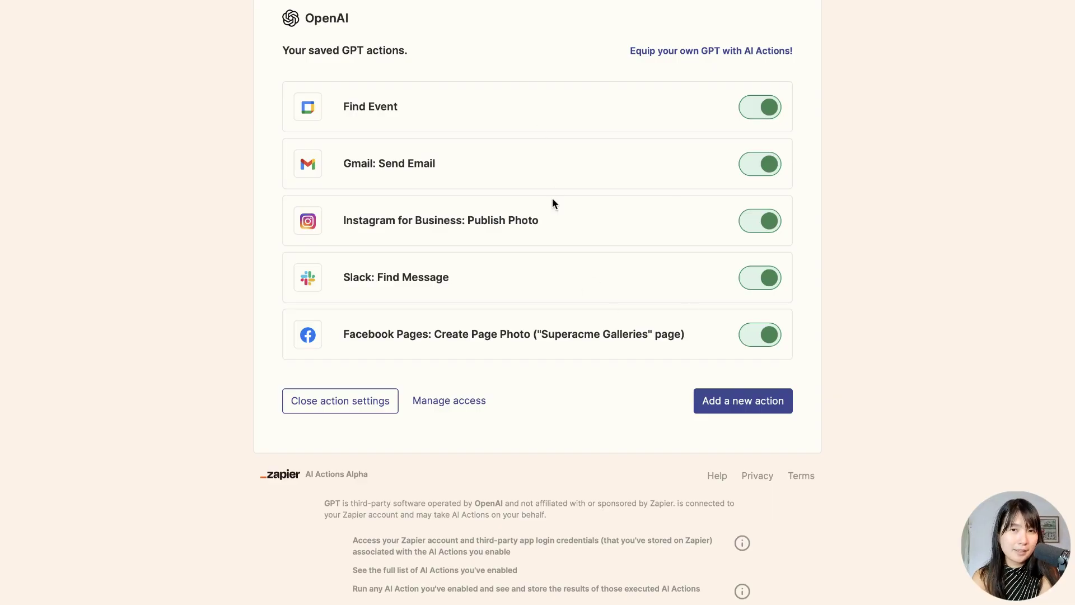
key("alt+Tab")
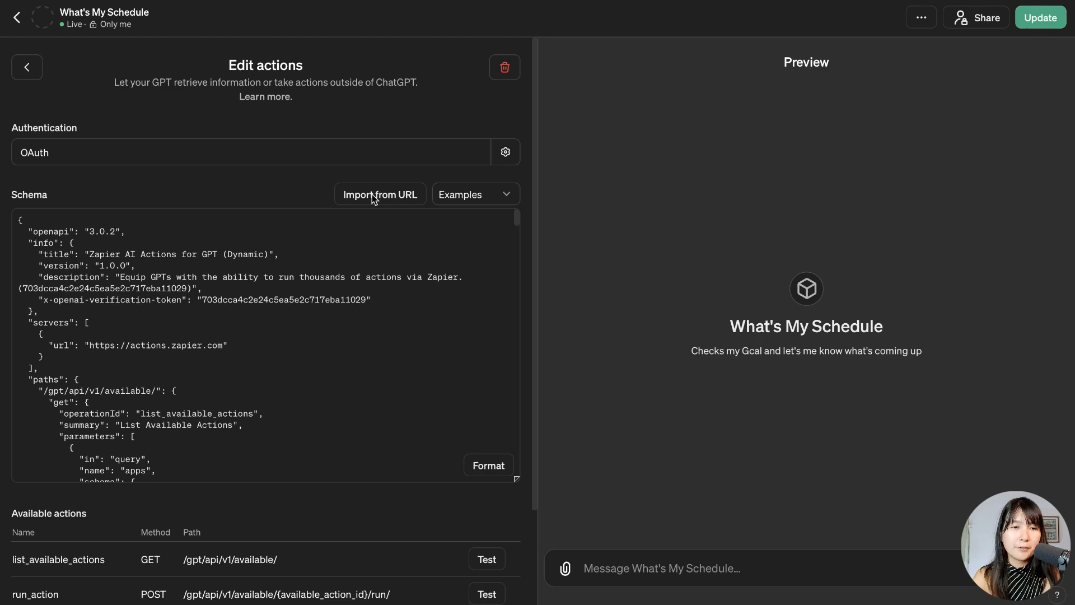
scroll(307, 267, "down", 15)
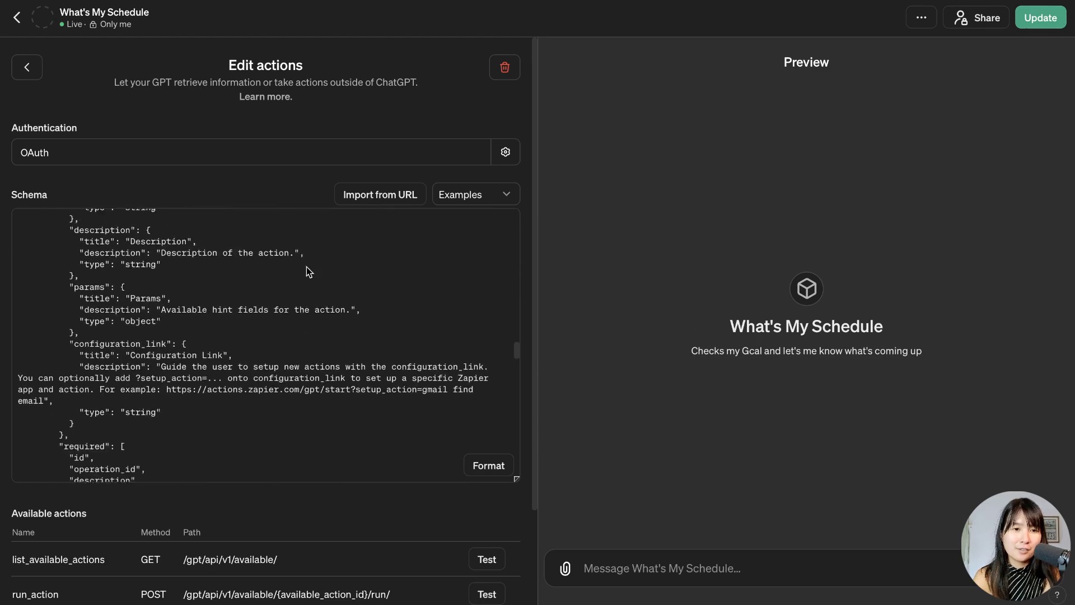
left_click(25, 70)
scroll(179, 335, "down", 10)
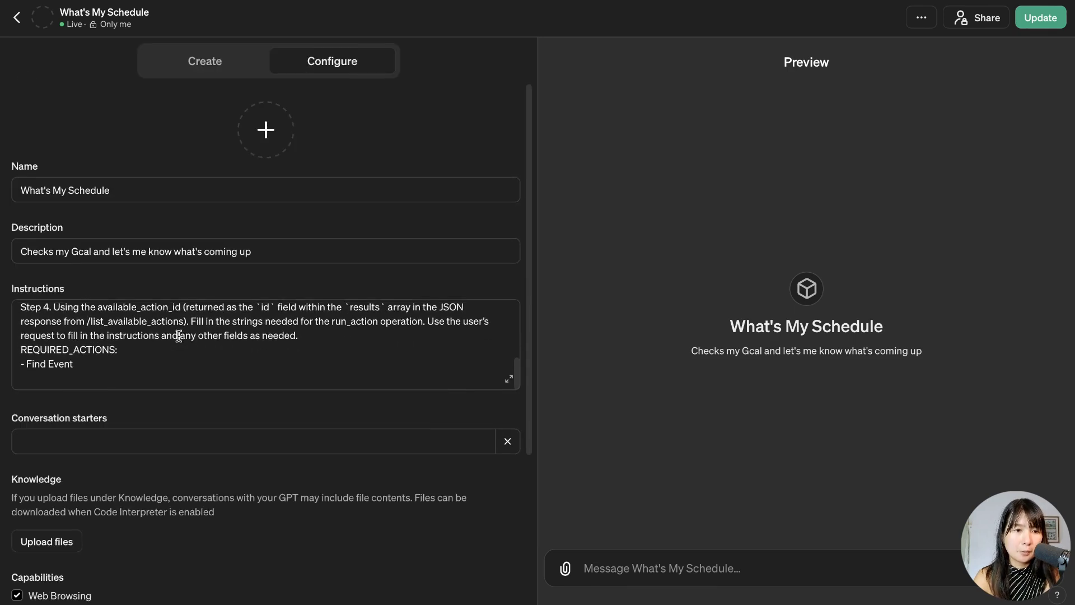